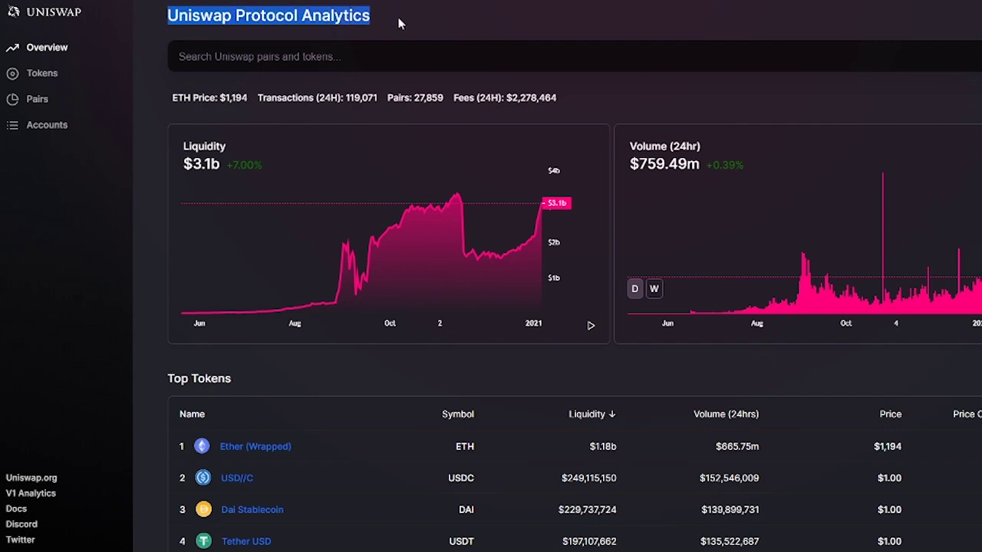
- Look over Uniswap's top tokens in the protocol analytics and its trading pairs in the CoinGecko listing
scroll(574, 276, "down", 4)
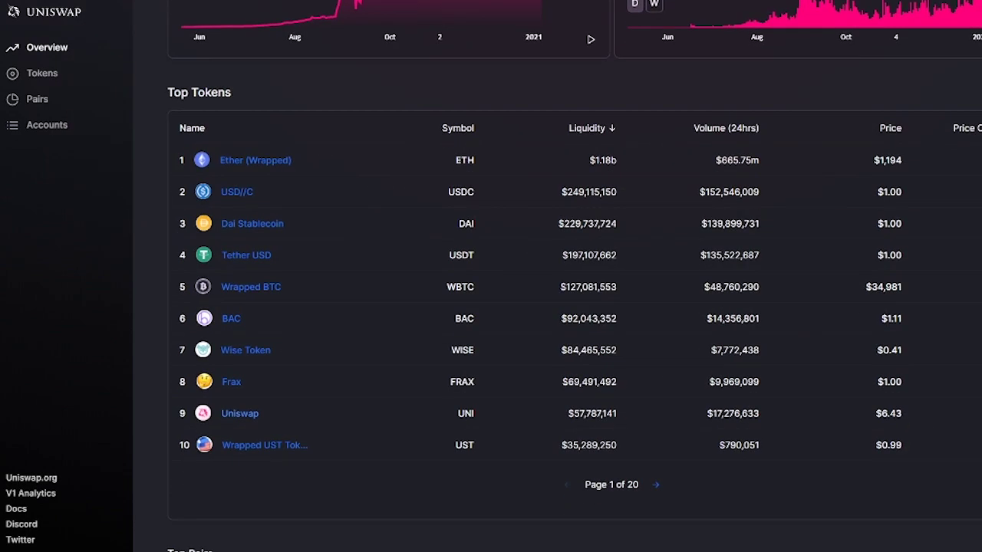
scroll(573, 276, "up", 2)
scroll(574, 307, "up", 1)
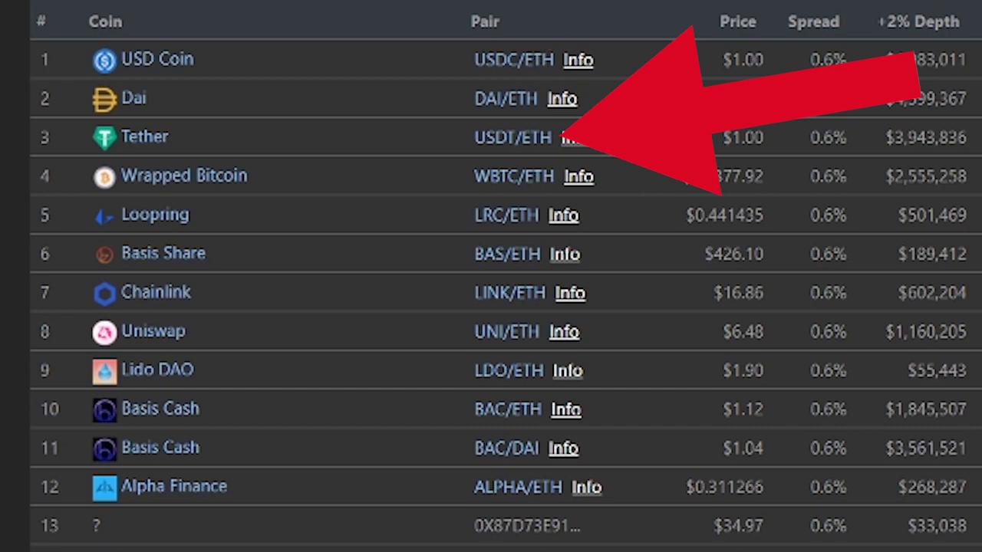
scroll(395, 244, "down", 3)
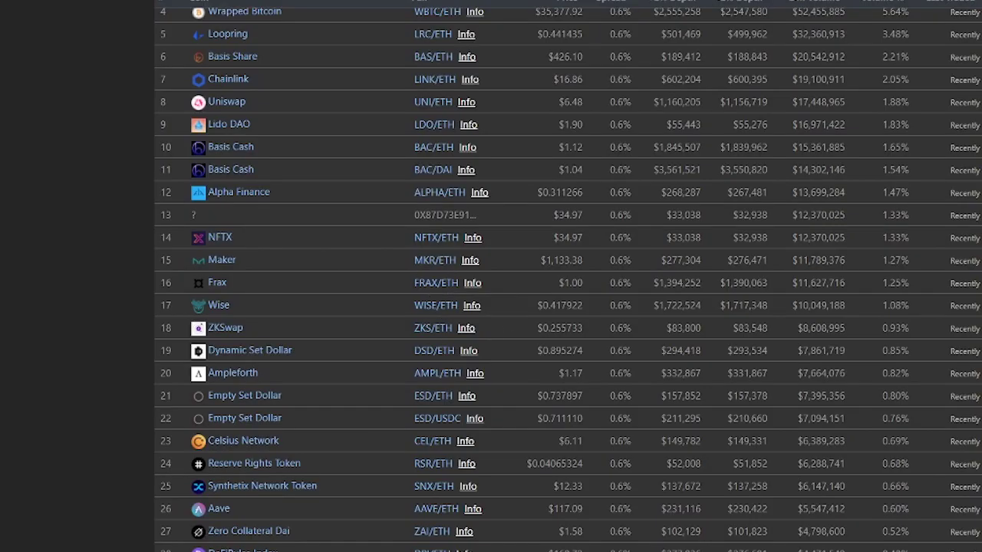
scroll(471, 305, "down", 20)
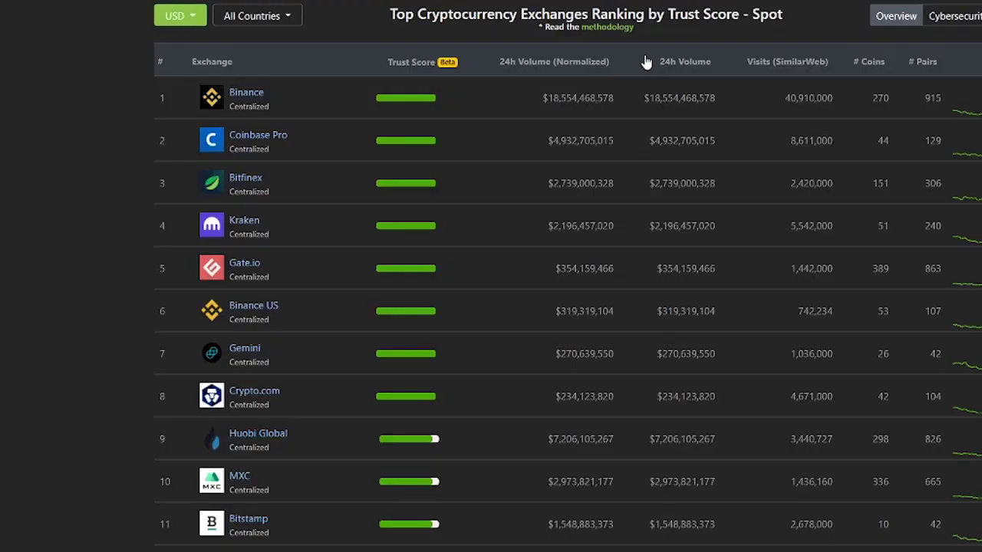
- Open Binance from the spot exchange ranking and look through its listed trading pairs
left_click(246, 95)
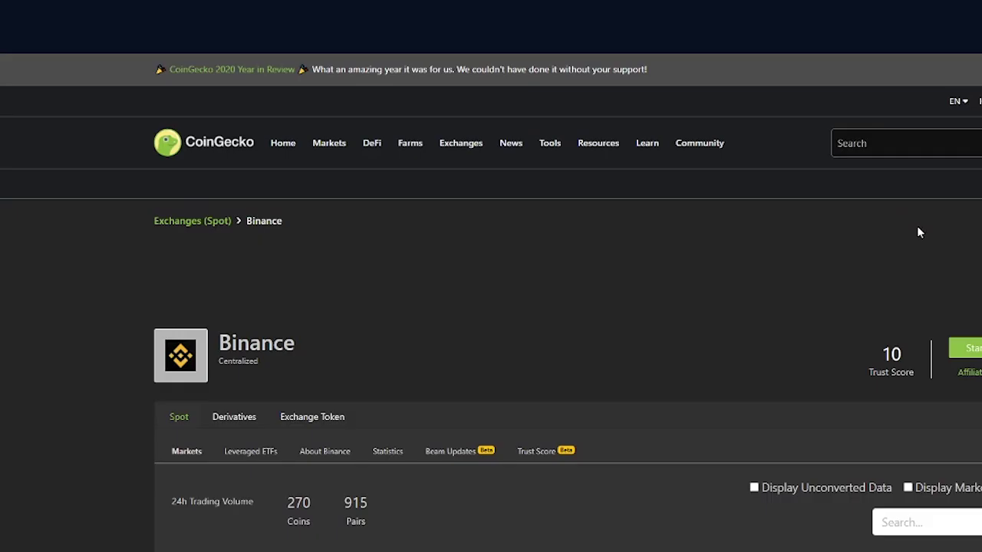
scroll(916, 225, "down", 5)
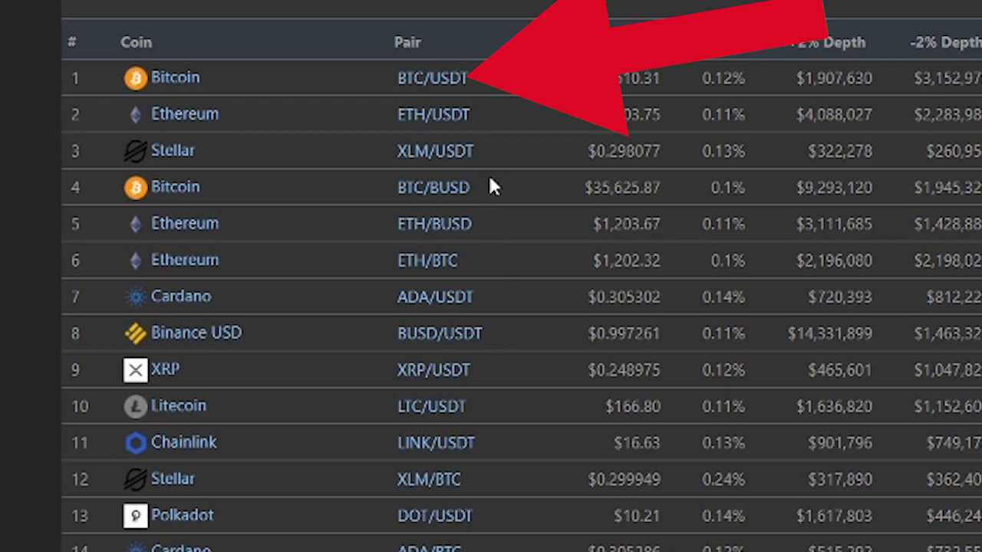
scroll(491, 186, "down", 3)
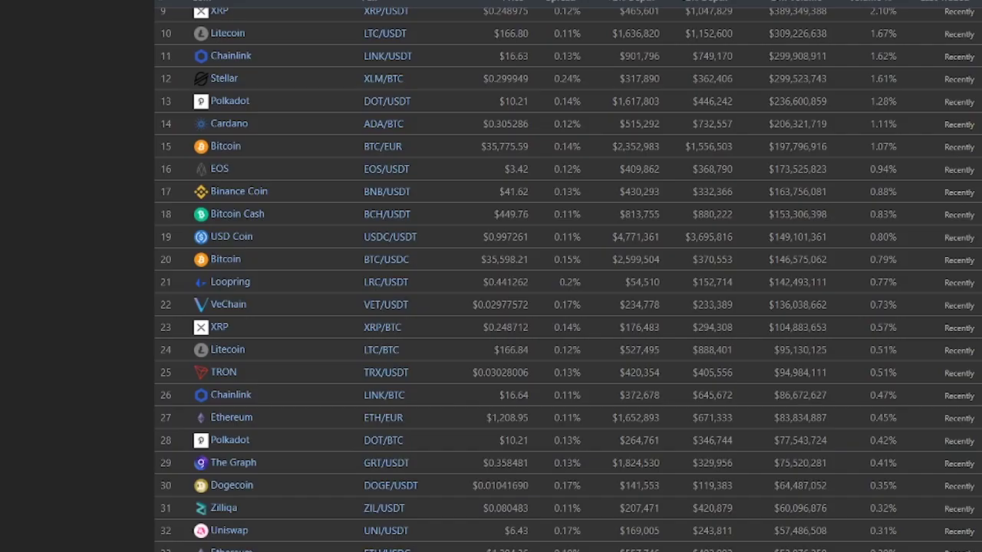
scroll(568, 276, "down", 15)
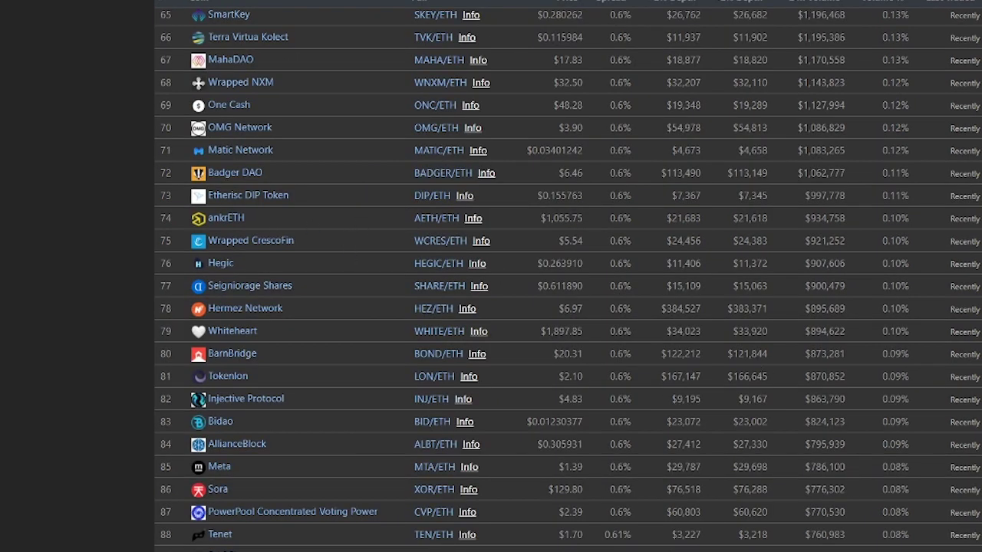
- Examine the remaining Uniswap (v2) pairs down to the unverified tickers and return to the exchange summary
scroll(567, 276, "down", 8)
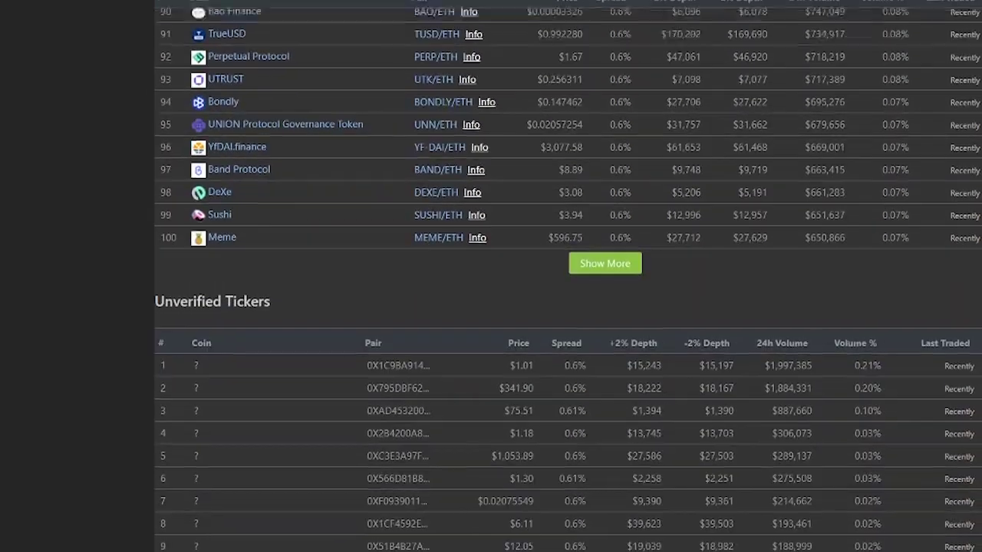
scroll(567, 276, "up", 2)
scroll(568, 276, "up", 15)
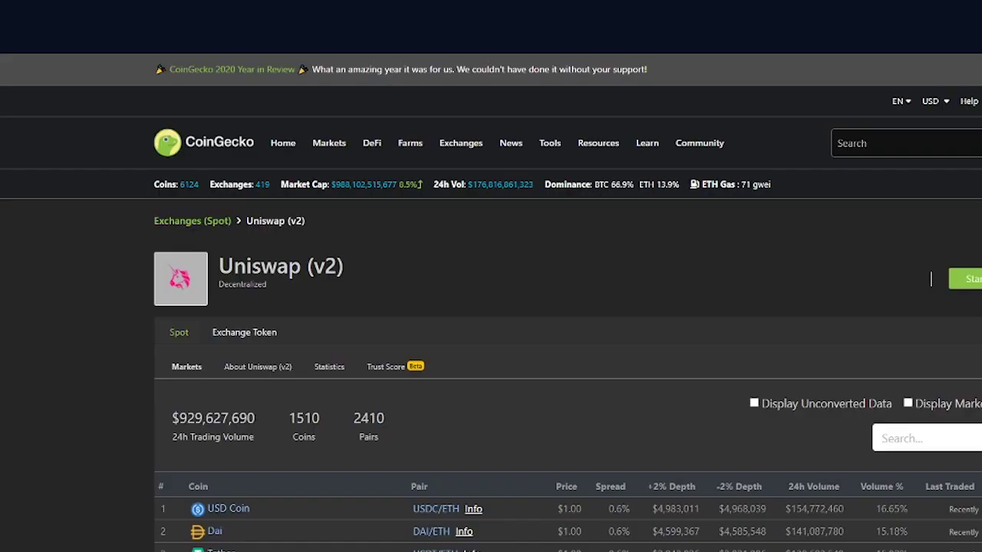
- Go to metamask.io in the browser and open the download for the MetaMask wallet
key("alt+Tab")
triple_click(873, 128)
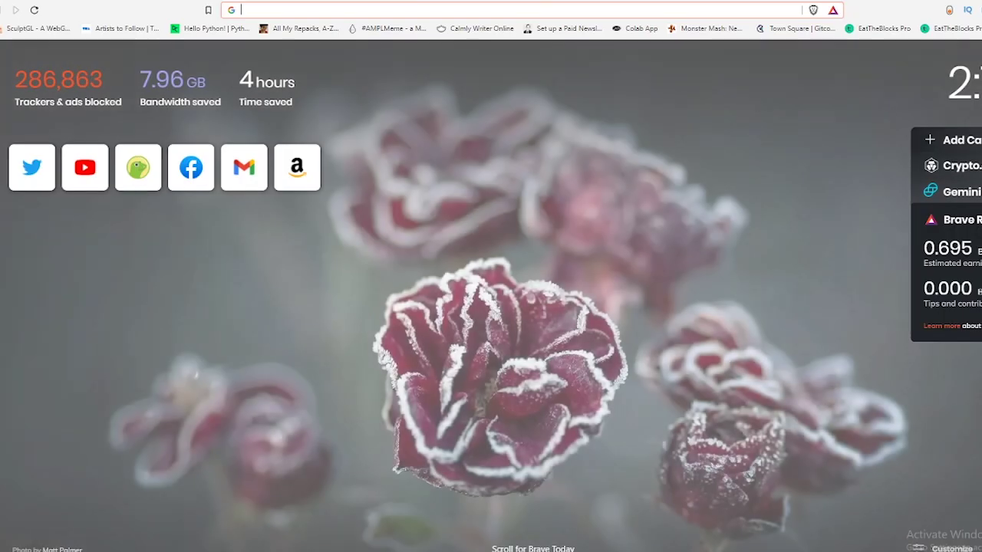
type("meta")
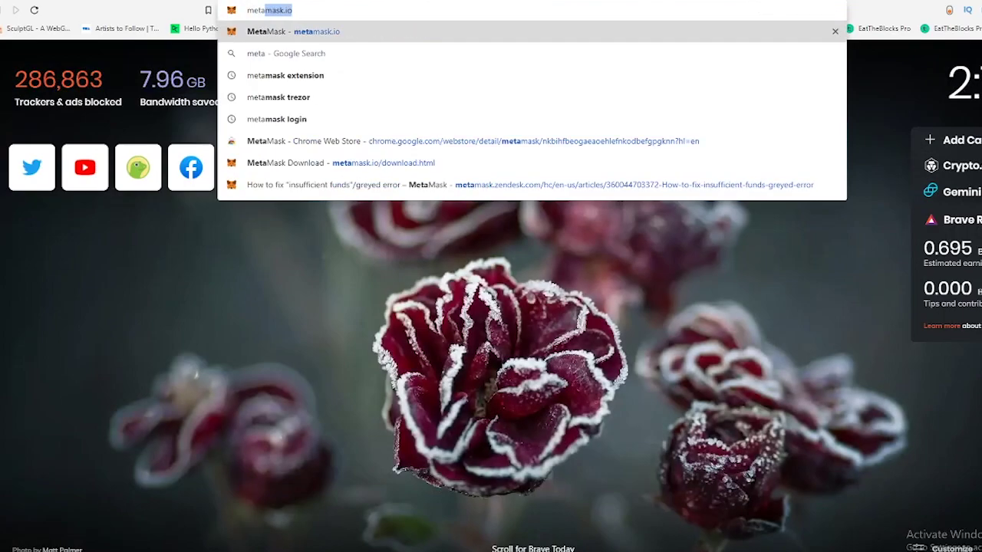
key("Return")
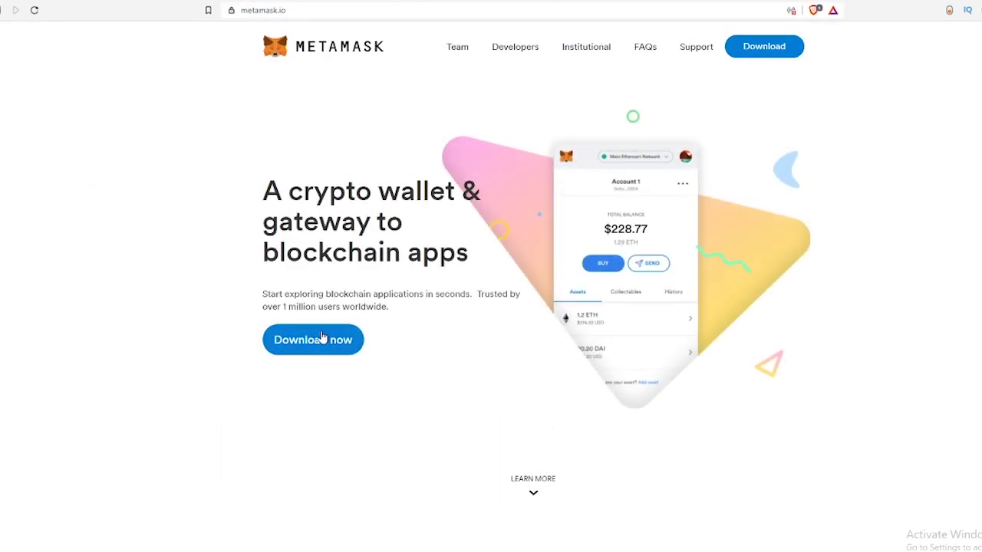
left_click(322, 337)
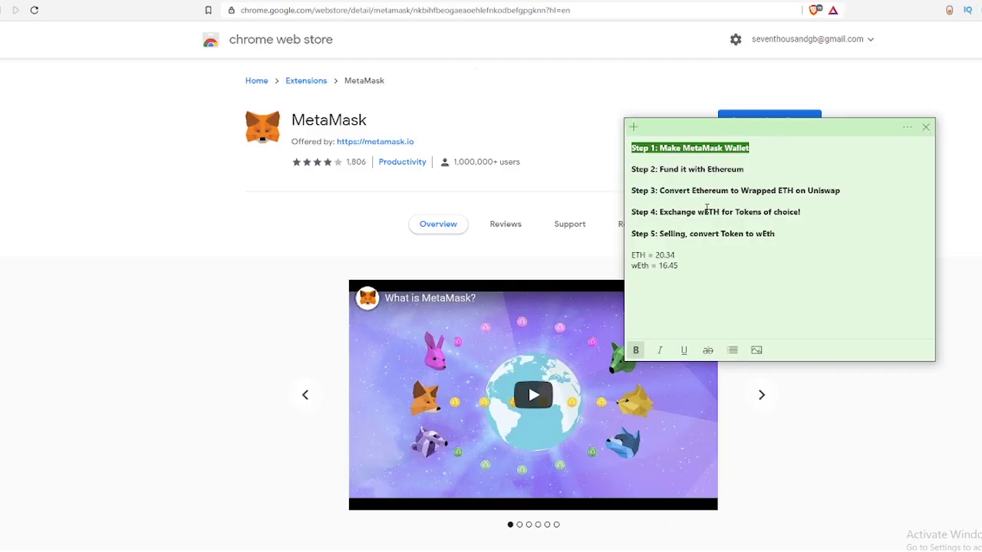
- Highlight the "Step 2: Fund it with Ethereum" line in the note and part of the ETH balance in the MetaMask wallet
key("ctrl+shift+Left")
key("ctrl+shift+Left")
key("ctrl+shift+Left")
key("ctrl+shift+Left")
key("ctrl+shift+Left")
key("ctrl+shift+Left")
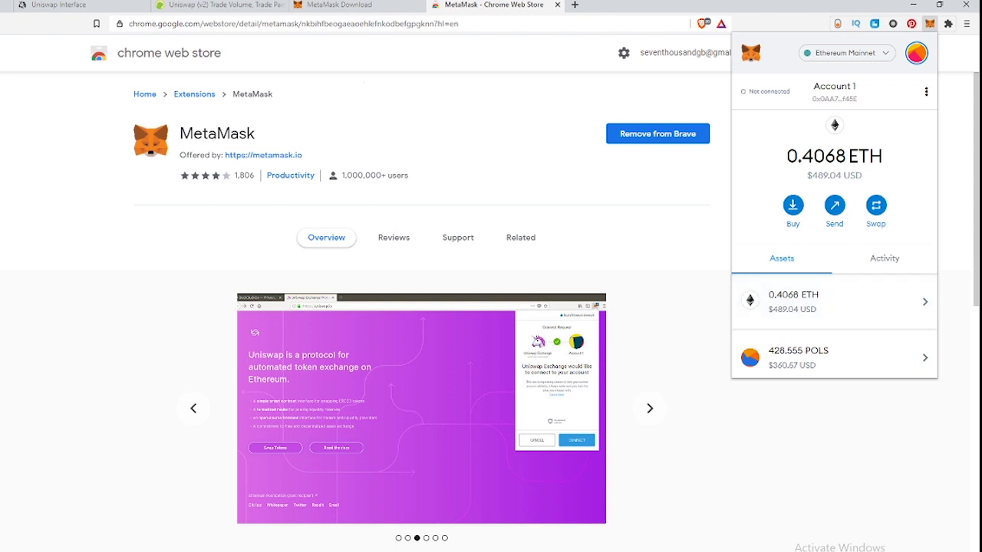
key("alt+Tab")
left_click_drag(754, 145, 623, 108)
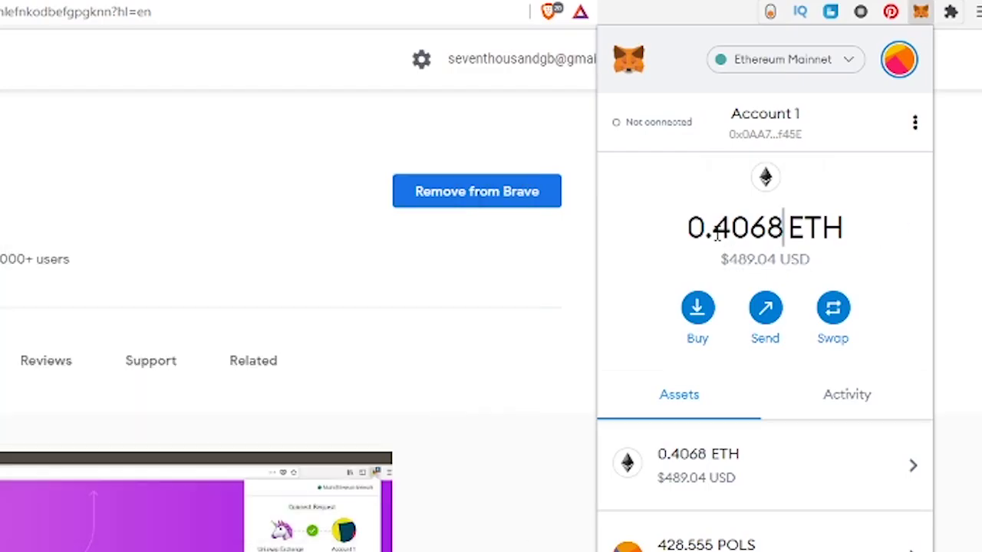
left_click_drag(713, 227, 749, 227)
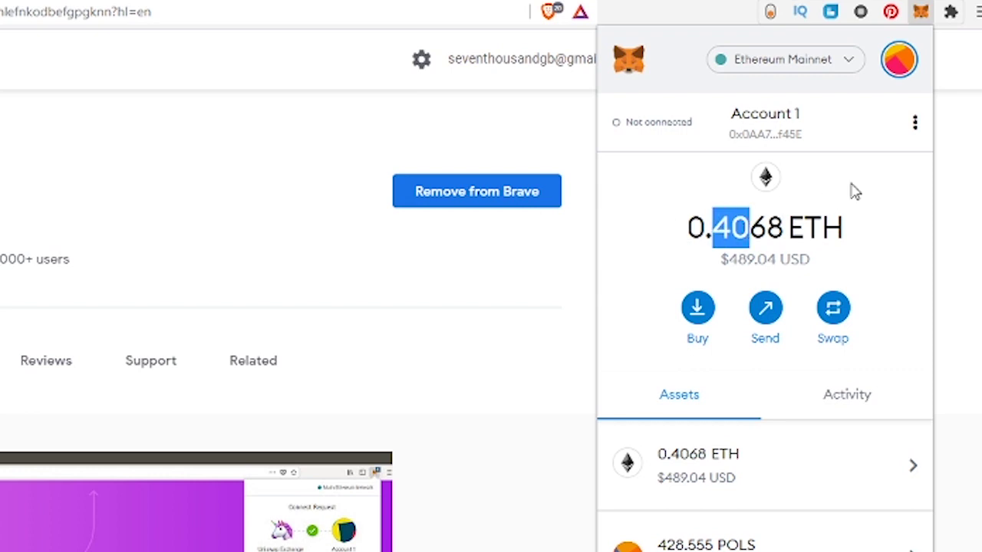
left_click(766, 129)
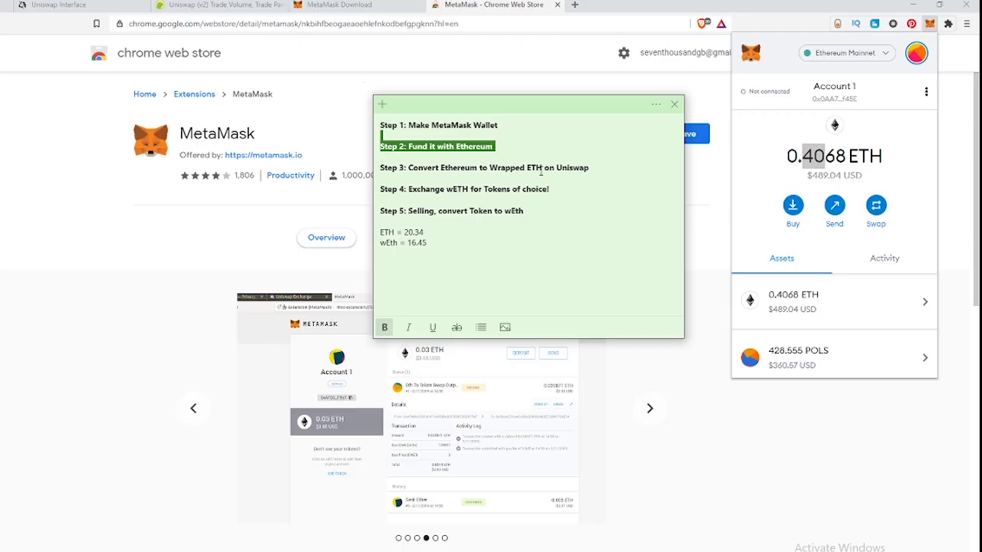
- Highlight "Step 3: Convert Ethereum to Wrapped ETH on Uniswap" in the note and load uniswap.info in the browser
left_click(596, 170)
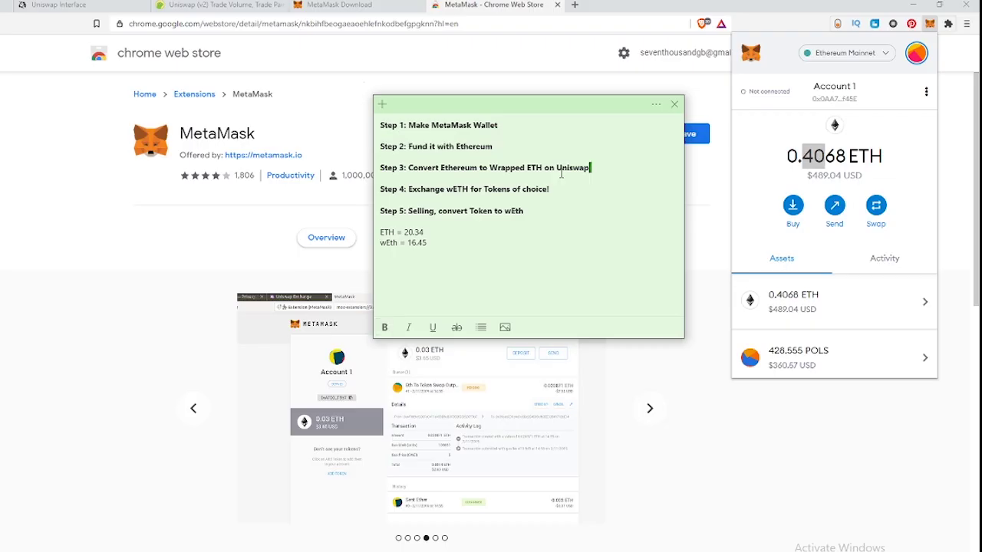
left_click_drag(596, 170, 377, 170)
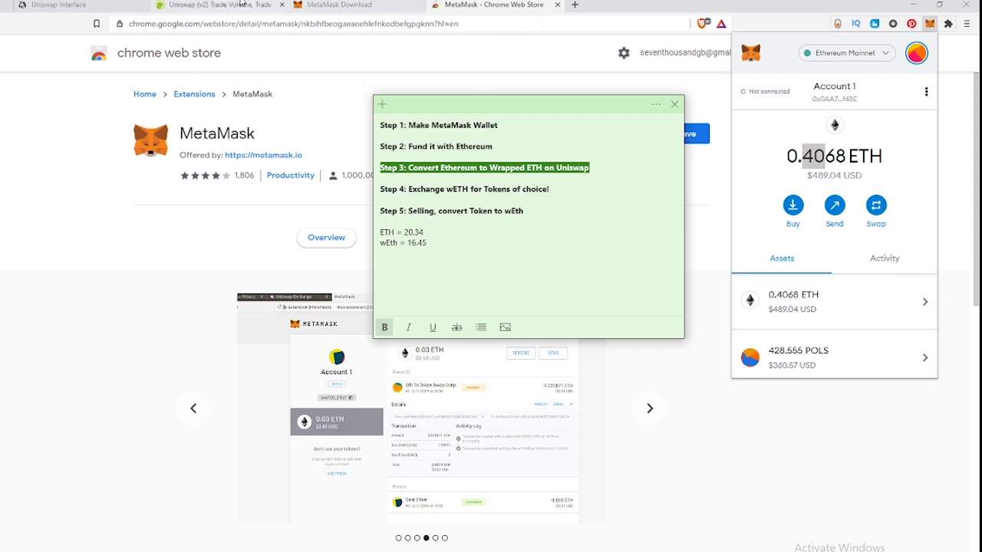
left_click(279, 6)
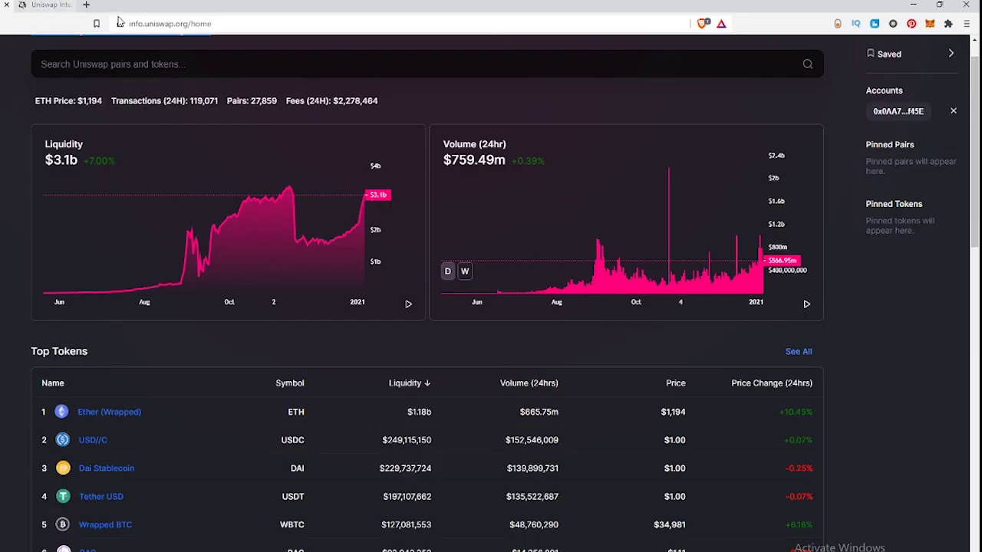
left_click(168, 25)
type("uniswap.info")
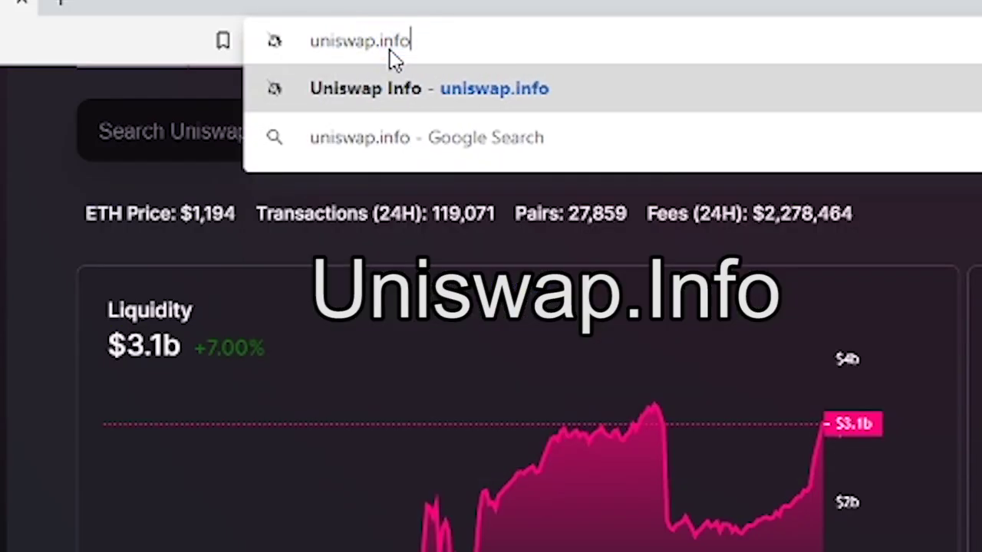
key("Return")
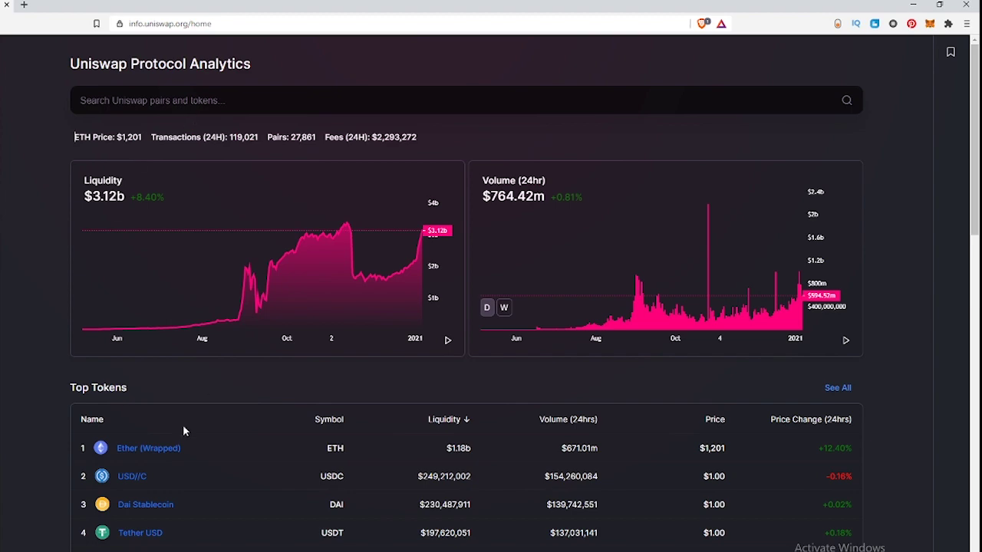
- Start a trade for Ether (Wrapped) from the top tokens list and acknowledge the imported token warning
scroll(162, 452, "down", 2)
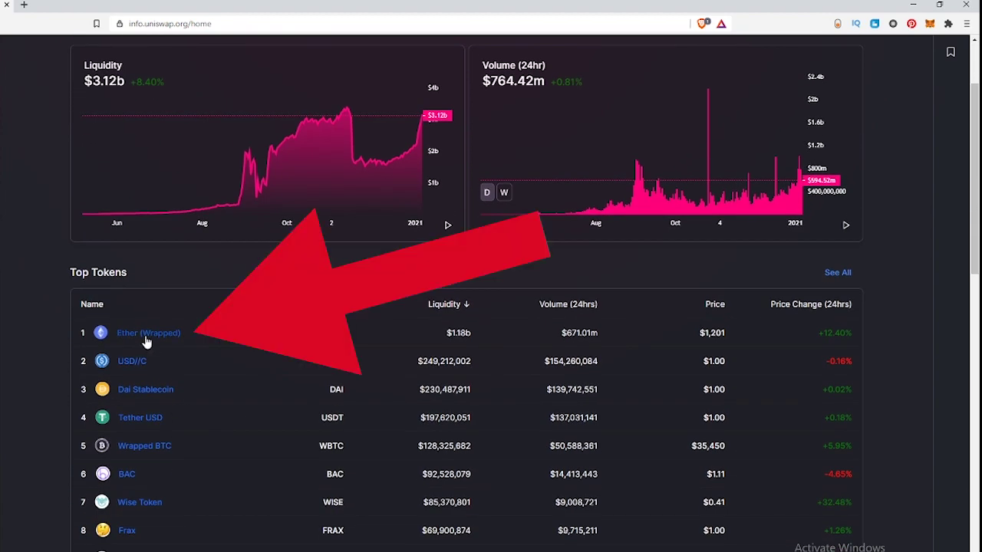
left_click(147, 335)
scroll(467, 191, "up", 2)
left_click(843, 114)
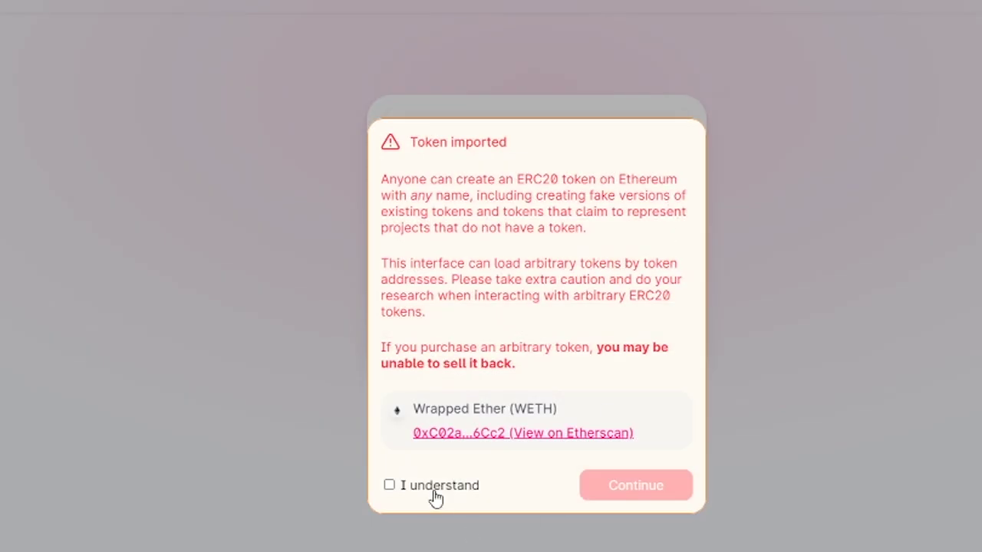
left_click(435, 497)
left_click(652, 495)
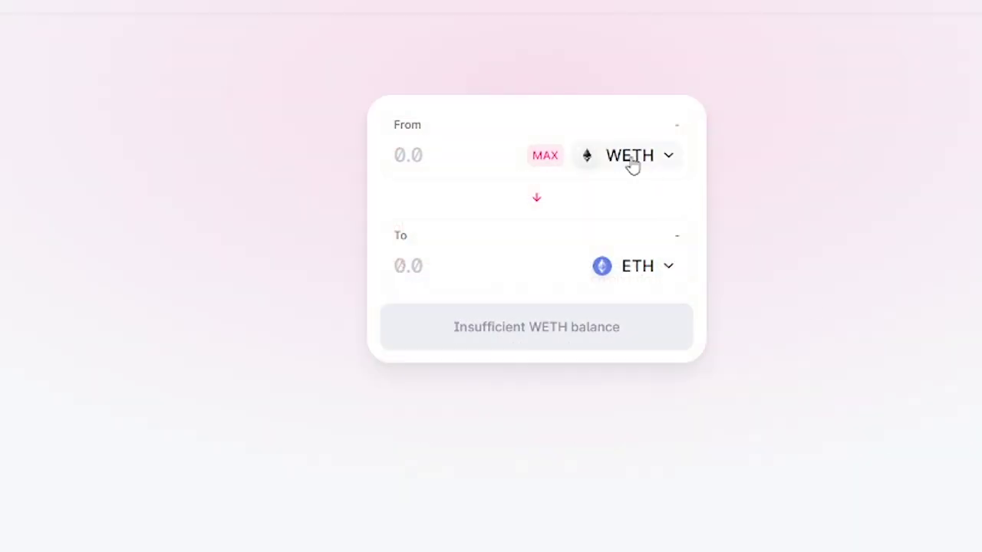
- Set up a swap of the maximum ETH amount to AMPL and submit it to the wallet for approval
left_click(545, 204)
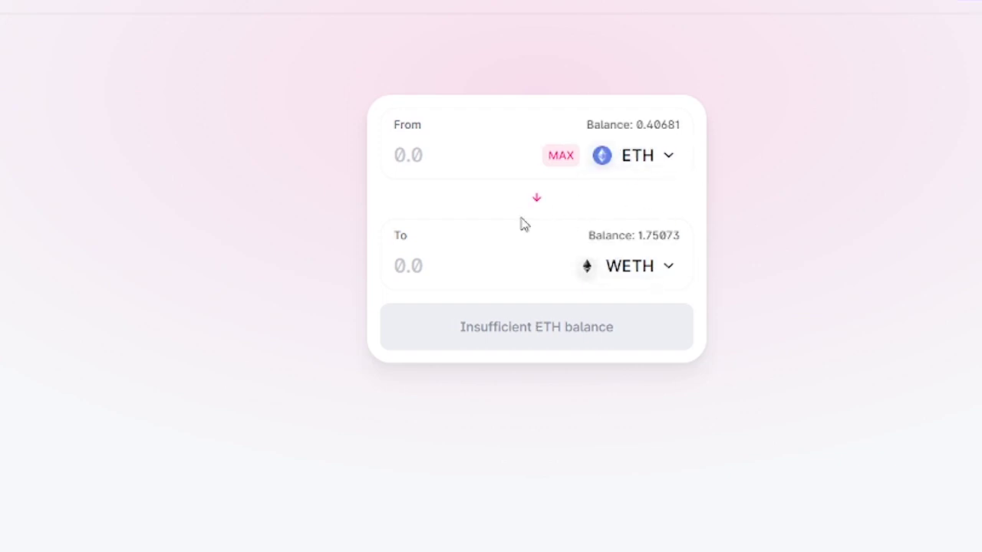
left_click(669, 261)
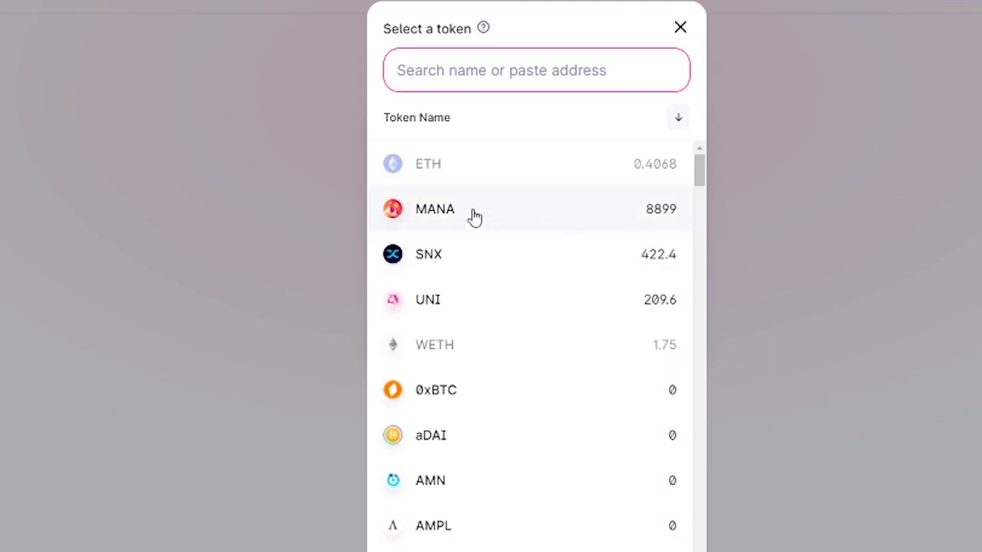
left_click(477, 539)
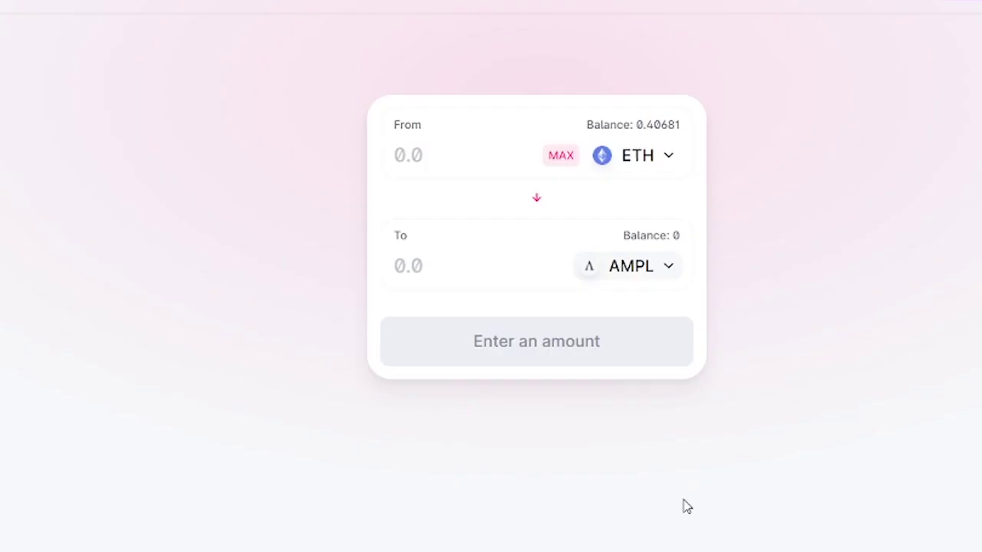
left_click(560, 157)
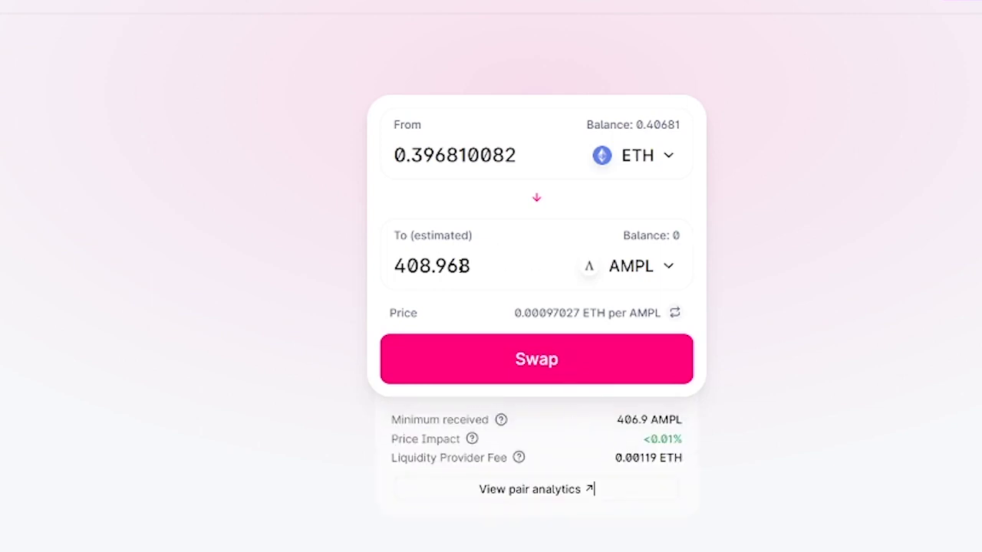
left_click(550, 363)
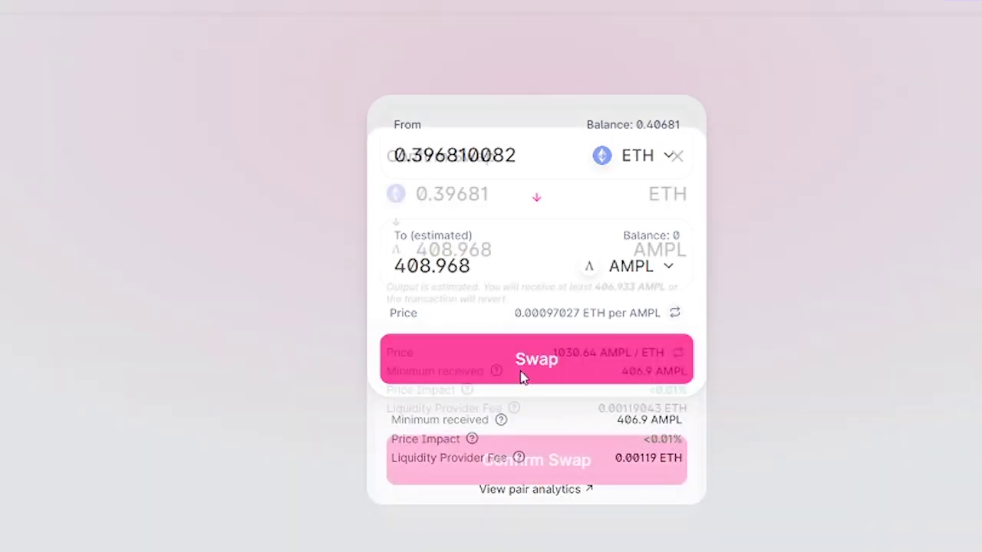
left_click(567, 464)
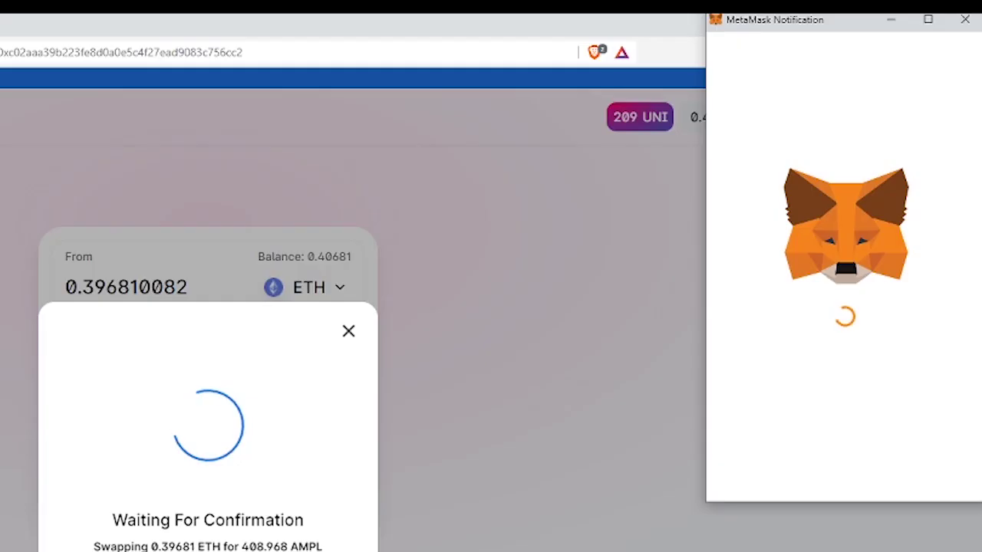
- Replace the fee figures in the note with "ETH = 20.87 (0.017 ETH)" and reject the pending swap in MetaMask
key("BackSpace")
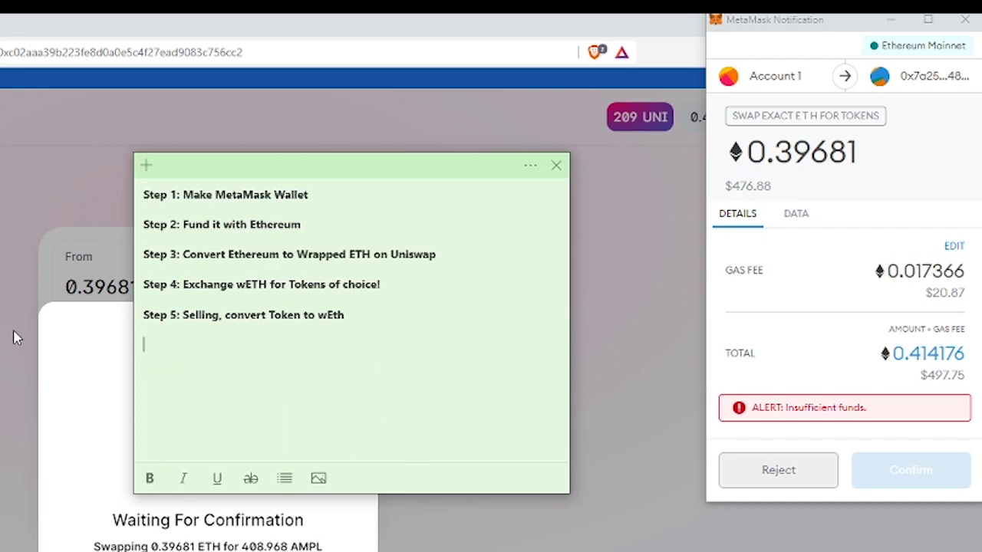
type("ETH = 20.87 (0.017 ETH")
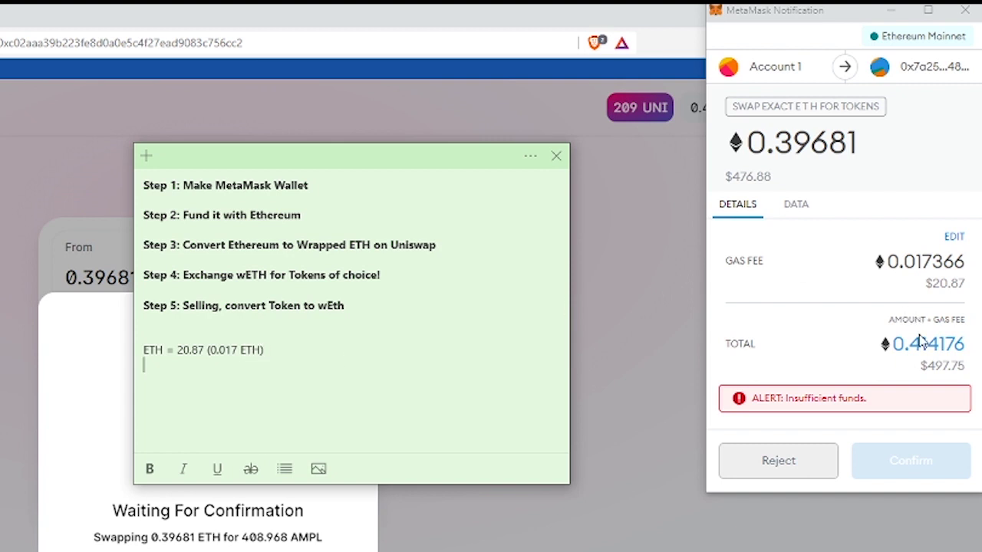
left_click(795, 463)
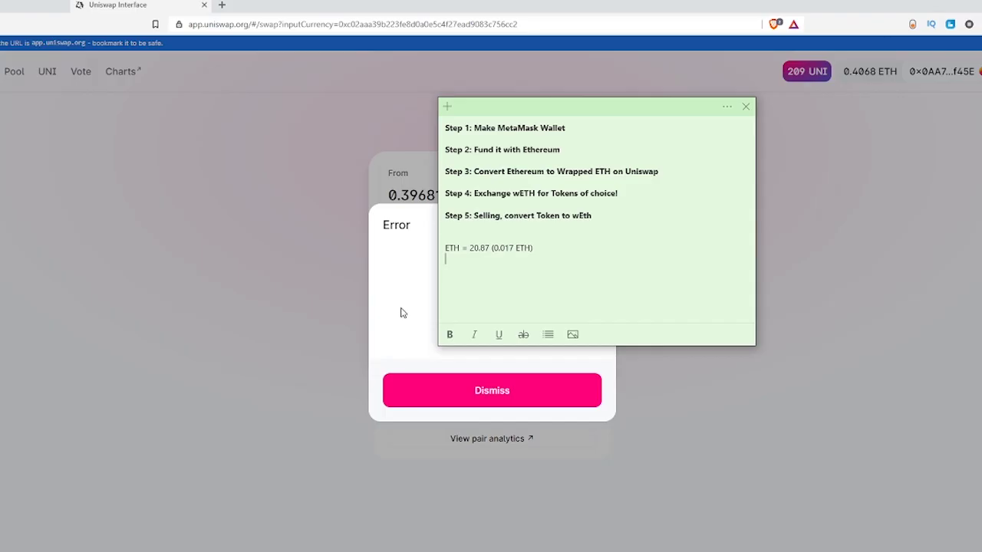
- Dismiss the rejected-swap error, change the source token to WETH and submit the swap to AMPL to the wallet for approval
left_click(84, 439)
left_click(165, 546)
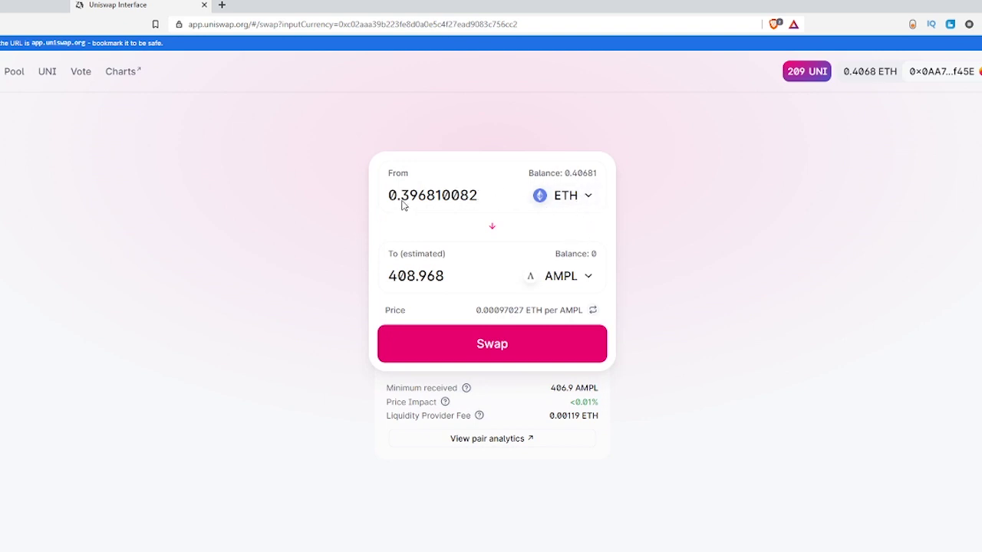
left_click_drag(403, 205, 446, 204)
left_click(564, 196)
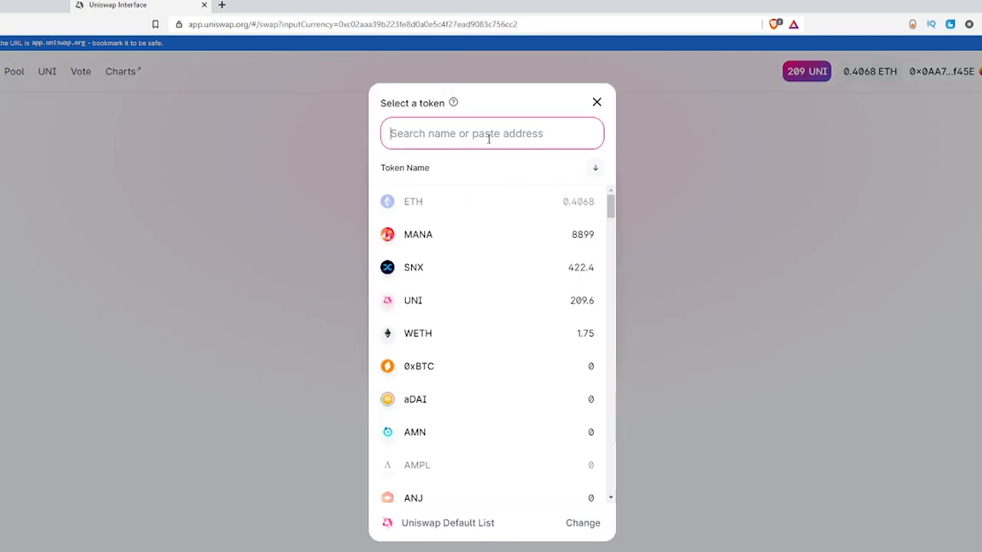
type("we")
left_click(449, 209)
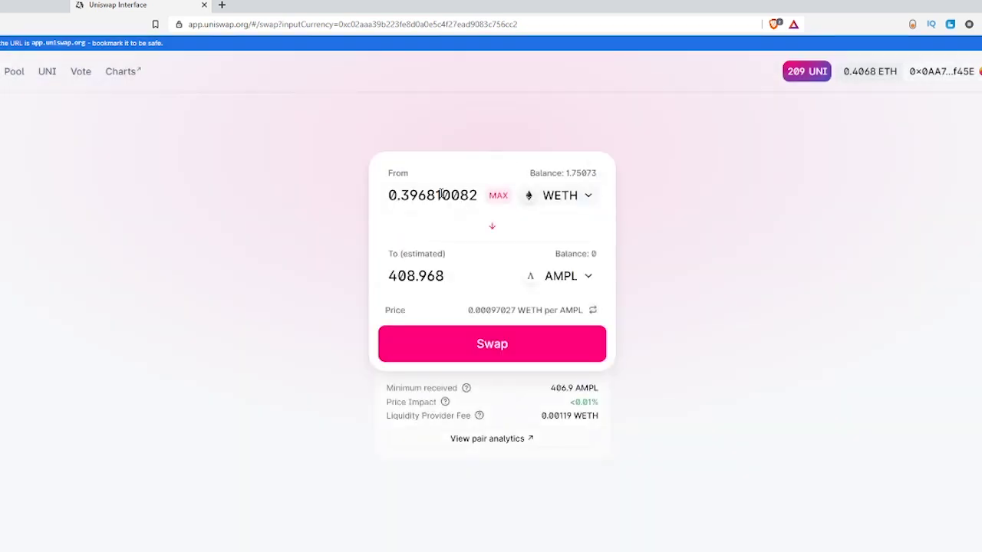
left_click(514, 346)
left_click(519, 419)
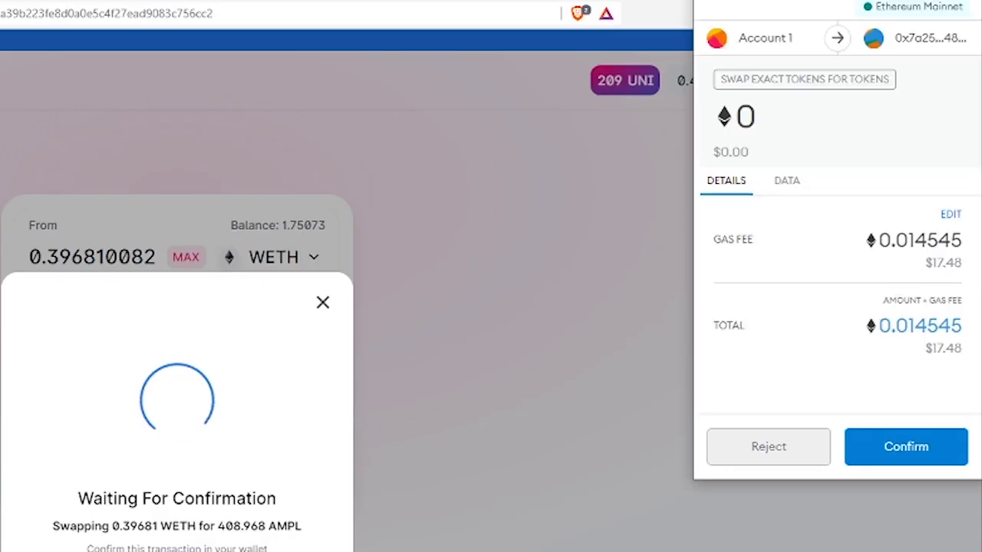
- Add the line "wETH = 17.48 (0.014)" below the ETH fee line in the note
left_click(234, 551)
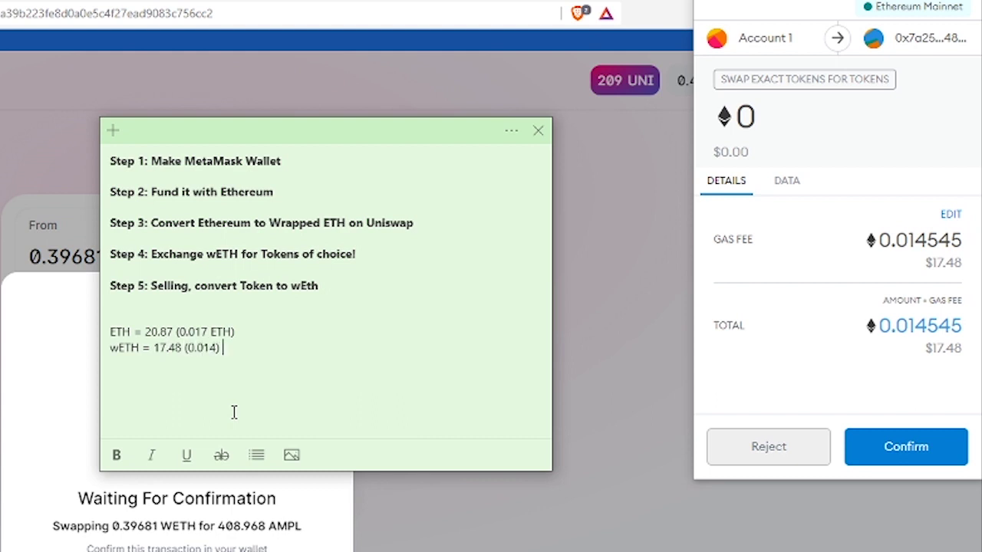
left_click_drag(183, 348, 228, 361)
left_click(177, 348)
left_click(181, 352)
left_click(64, 353)
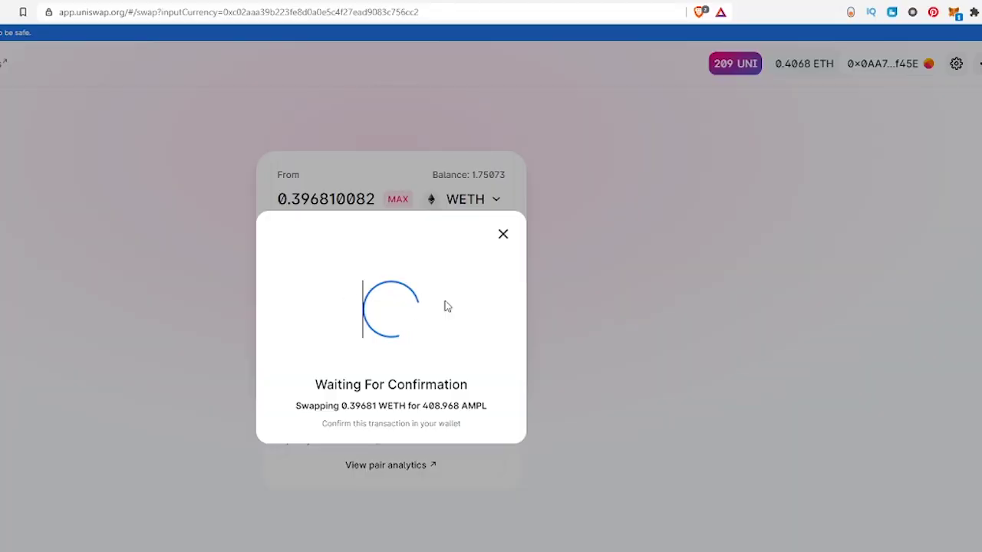
- Close the waiting prompt and reject the pending WETH to AMPL swap in MetaMask
left_click(502, 236)
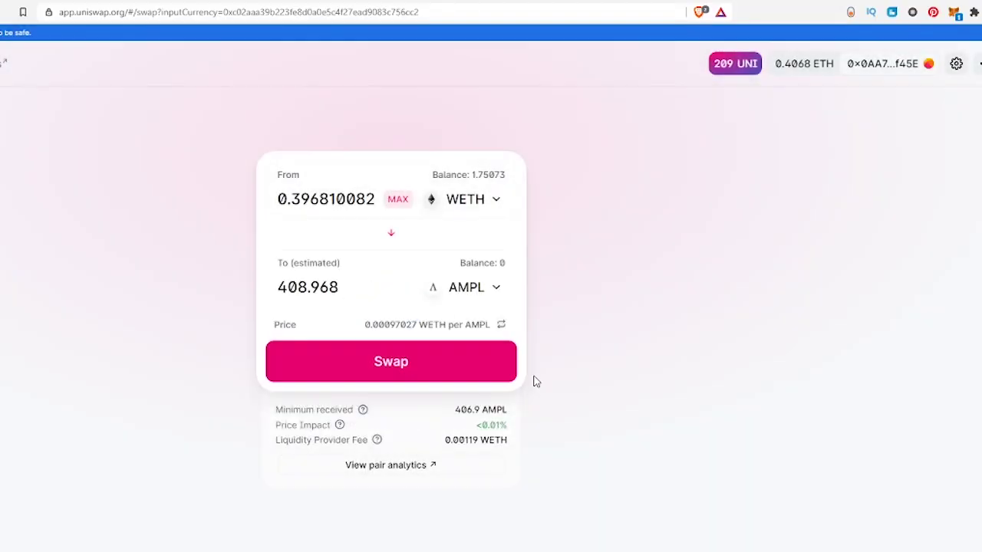
left_click(954, 13)
left_click(792, 388)
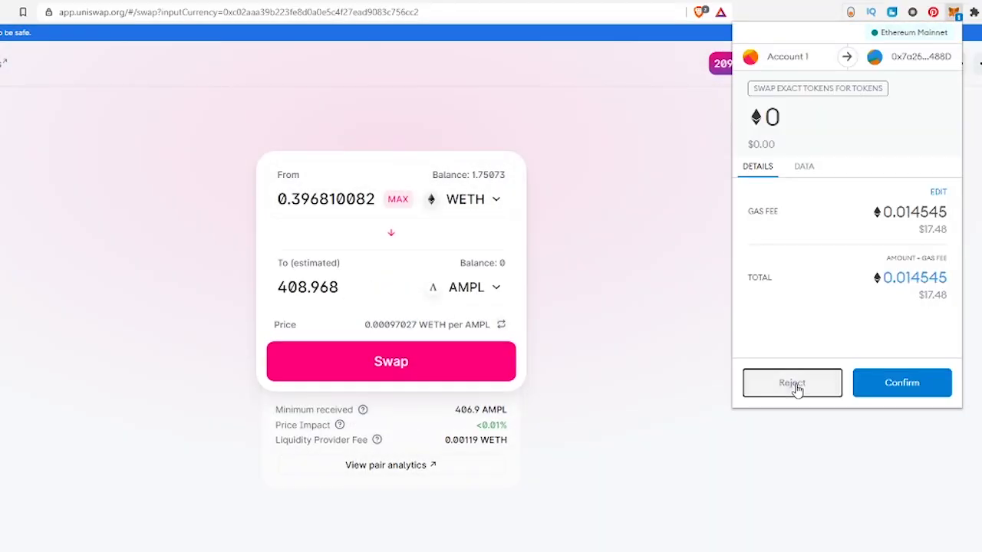
left_click(463, 420)
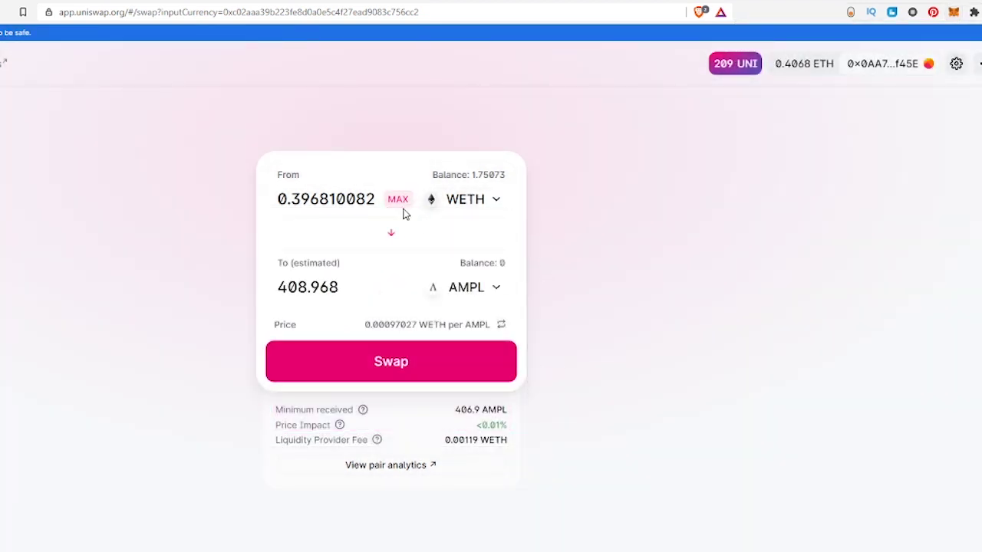
- Switch the swap's source token back to ETH
left_click(470, 206)
left_click(350, 209)
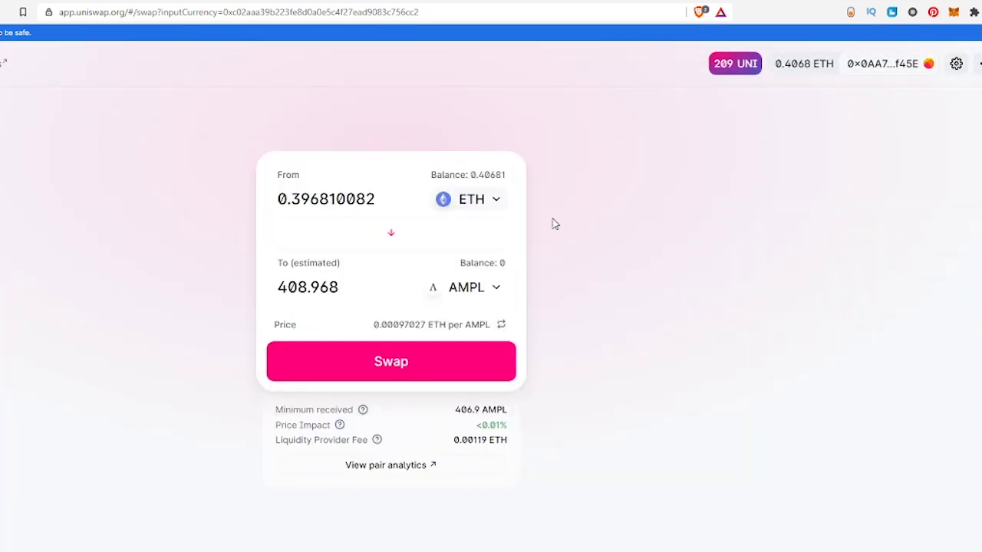
left_click(488, 288)
left_click(503, 98)
- Check the wallet's ETH balance in MetaMask
left_click(954, 11)
left_click_drag(847, 161, 803, 161)
left_click(557, 188)
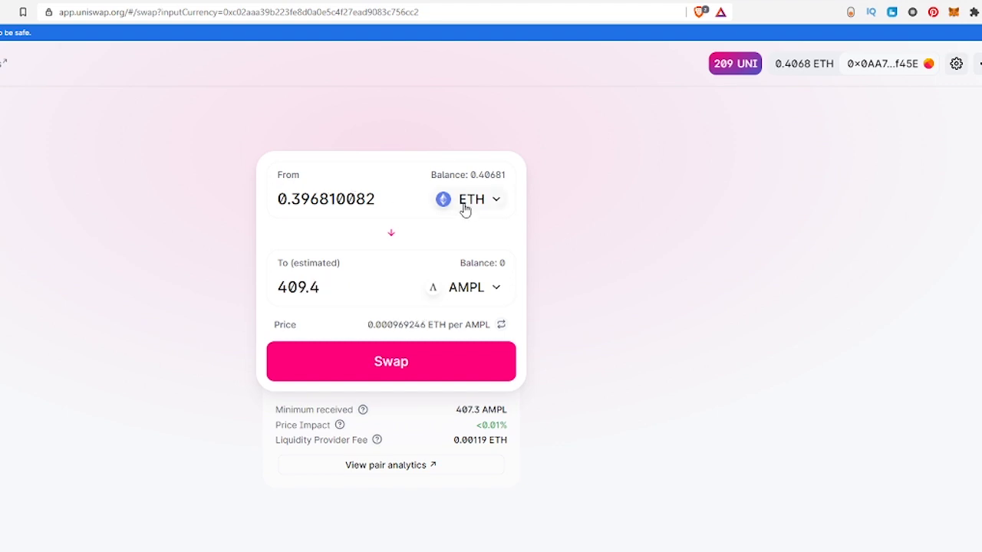
- Search the token list for "weth" and set WETH as the token to receive
left_click(477, 288)
type("weth")
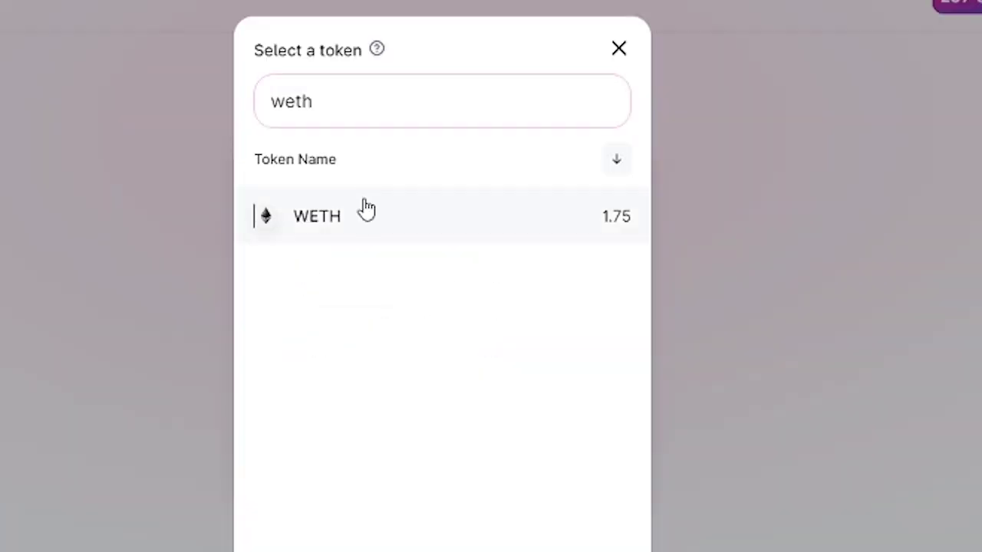
left_click(362, 208)
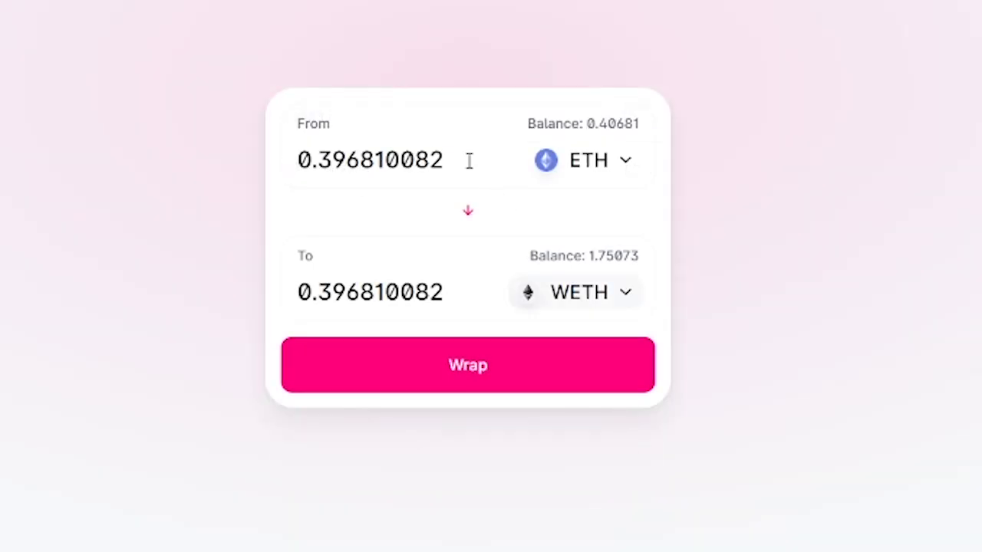
- Change the bracketed ETH amount in the note's ETH fee line to 0.04
left_click_drag(468, 160, 320, 160)
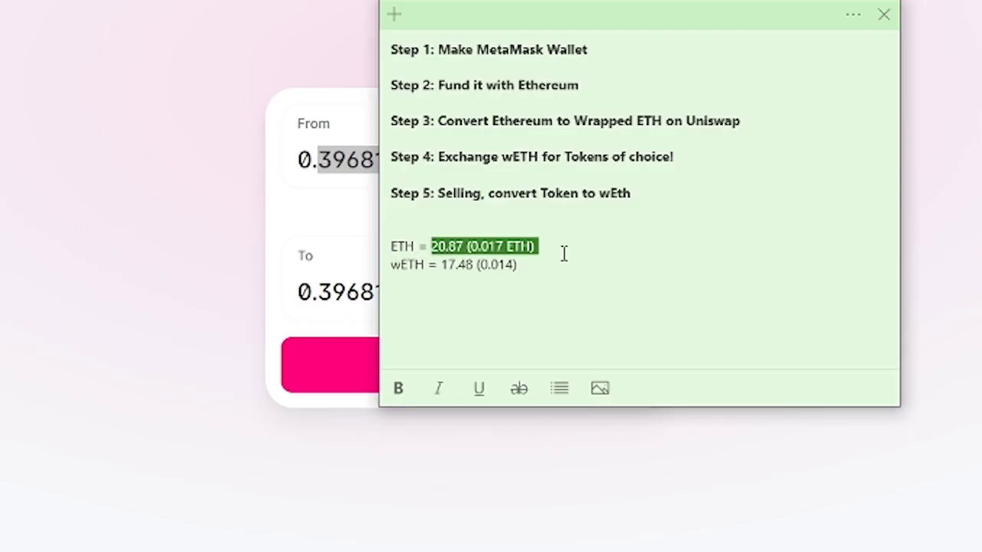
left_click(489, 246)
left_click_drag(469, 246, 509, 253)
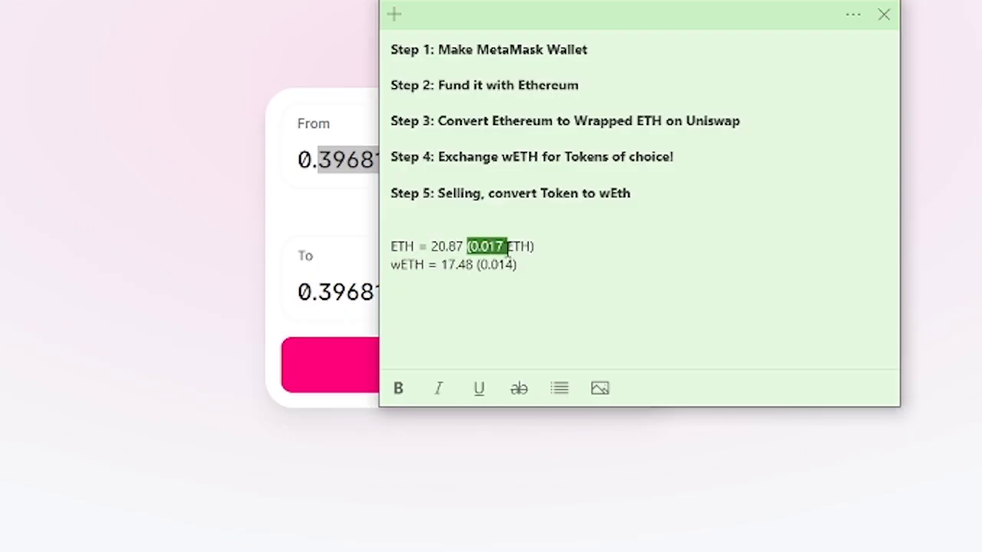
left_click(497, 246)
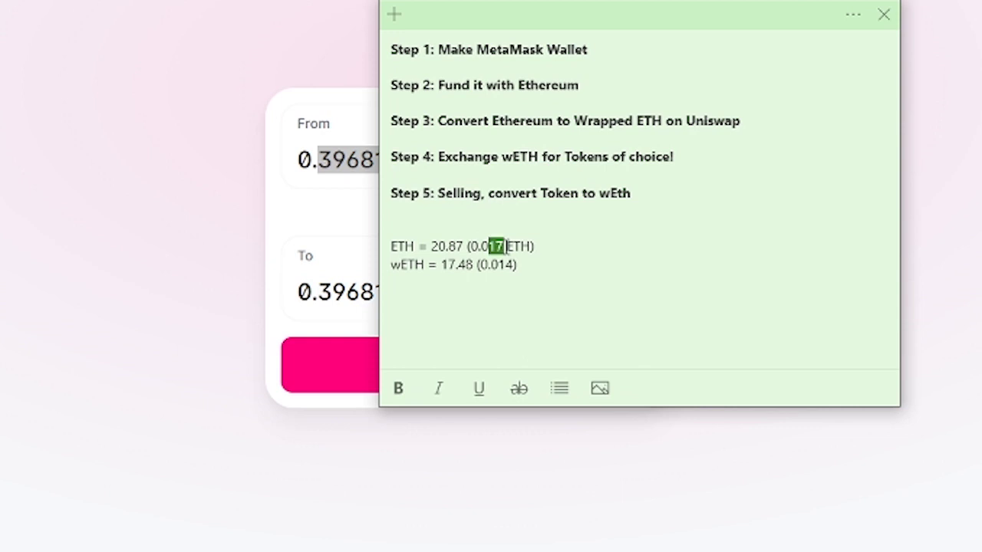
type("4")
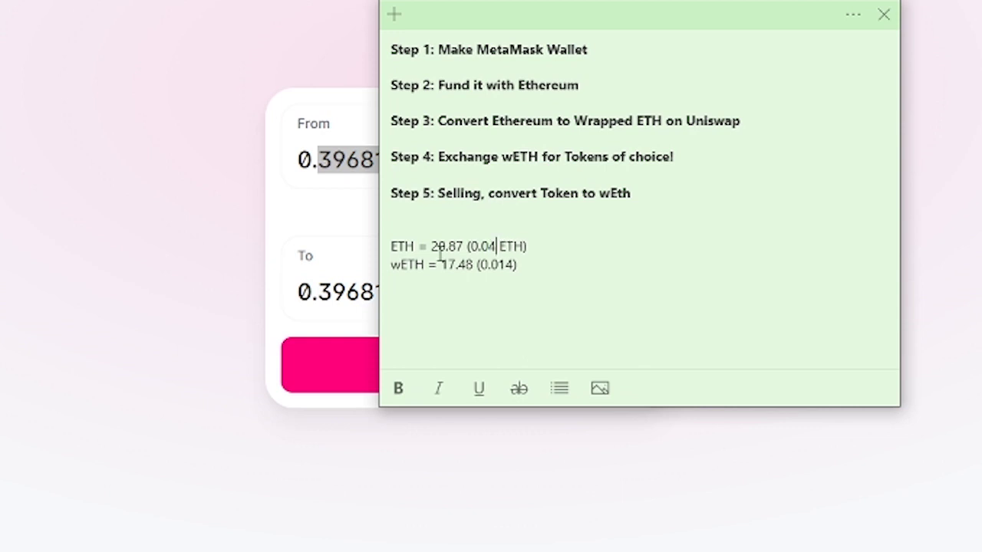
- Set the amount to wrap to 0.33 ETH and submit the wrap to the wallet
left_click(165, 229)
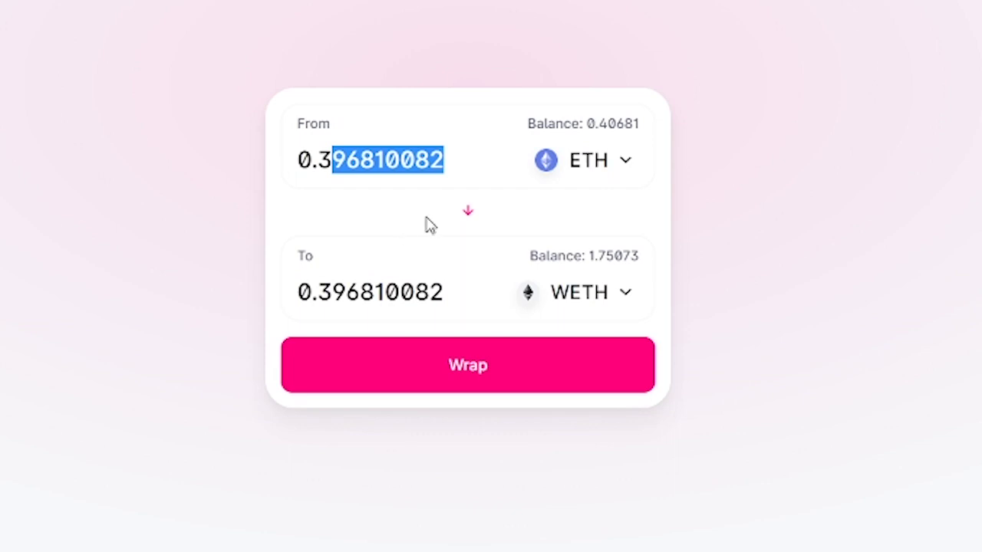
key("BackSpace")
type("33")
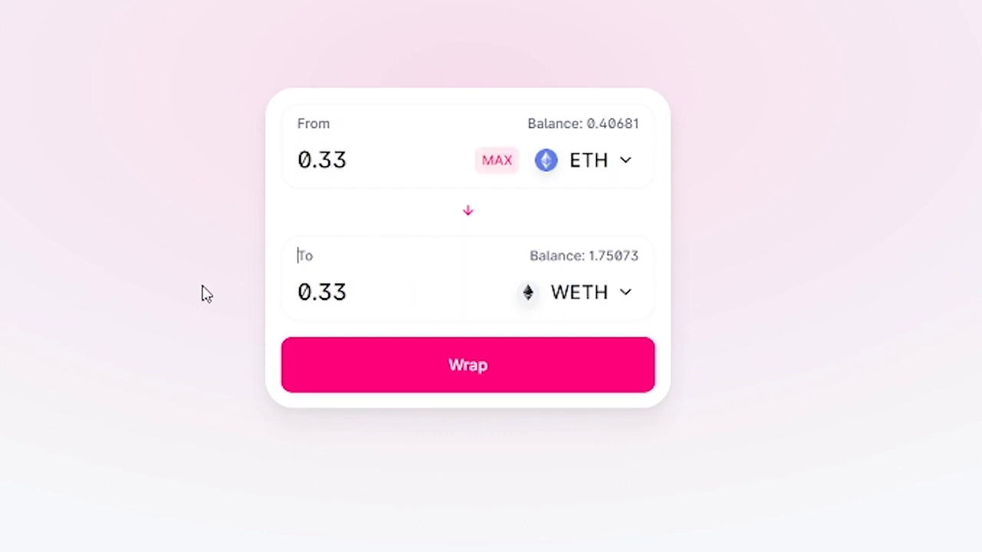
left_click(489, 371)
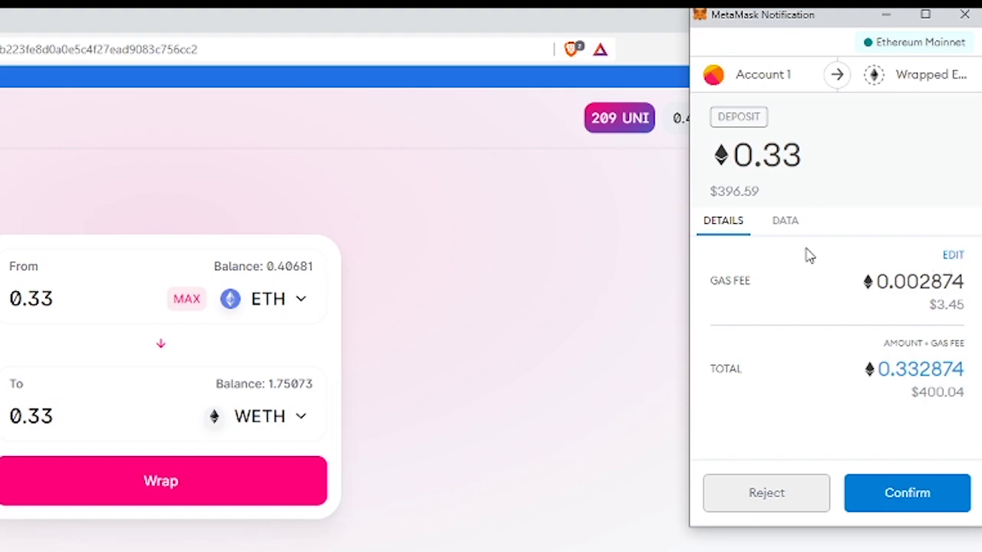
- Choose the Slow gas fee for the wrap, confirm the transaction in MetaMask and dismiss the completion notice
left_click_drag(927, 304, 964, 305)
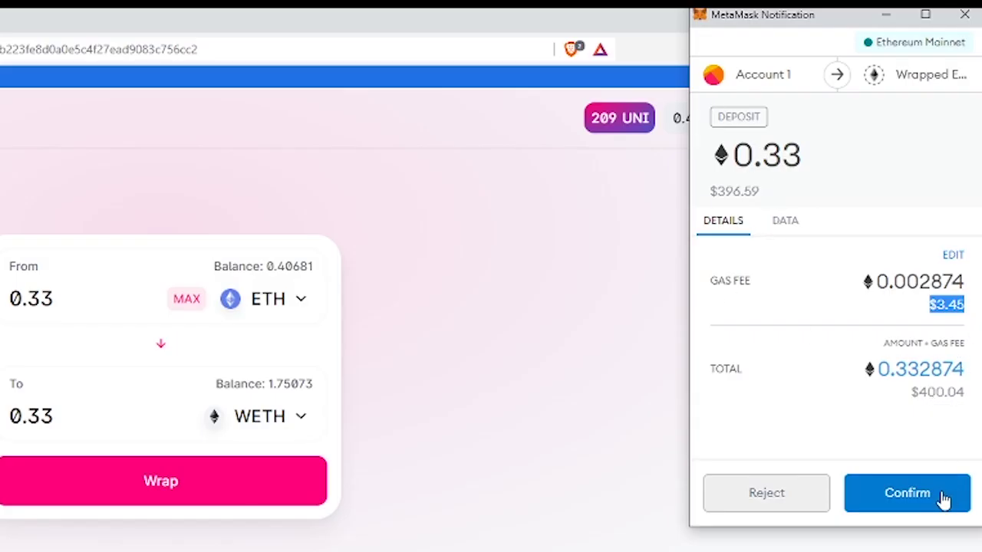
left_click(954, 255)
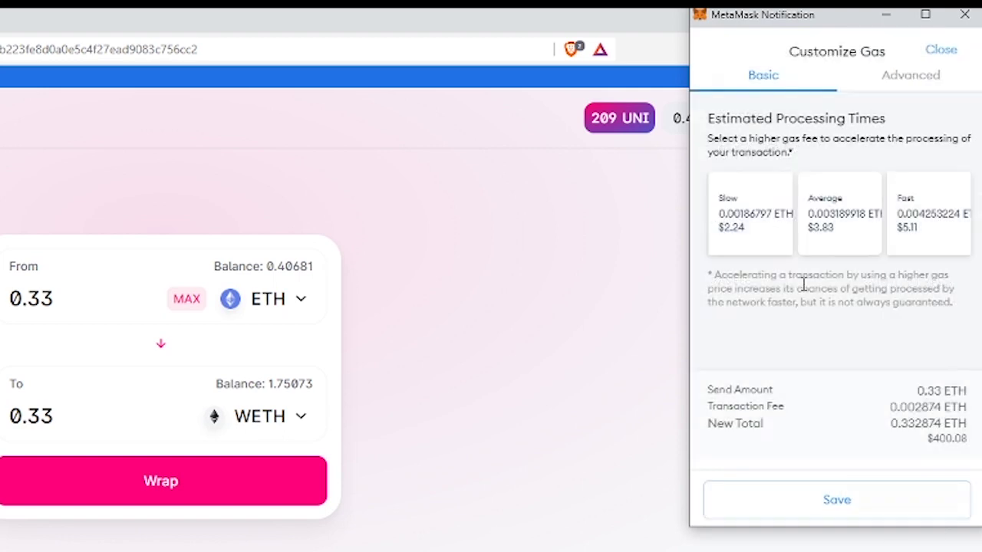
left_click(756, 225)
left_click(861, 505)
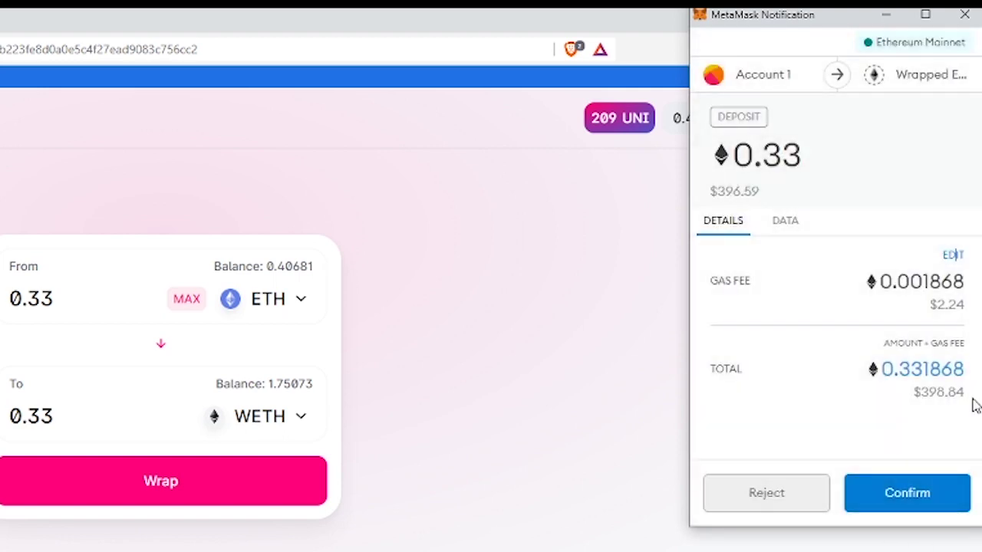
left_click(924, 498)
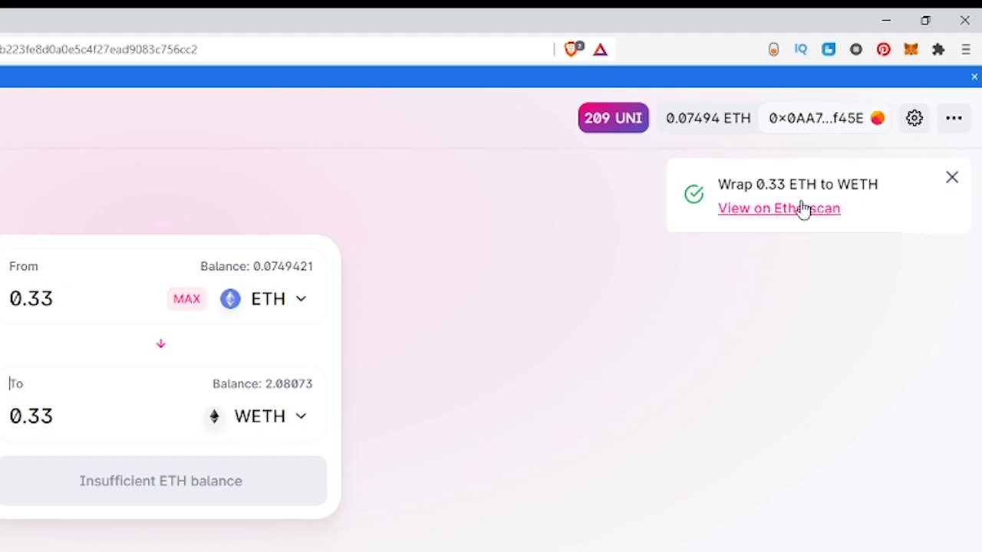
left_click(951, 178)
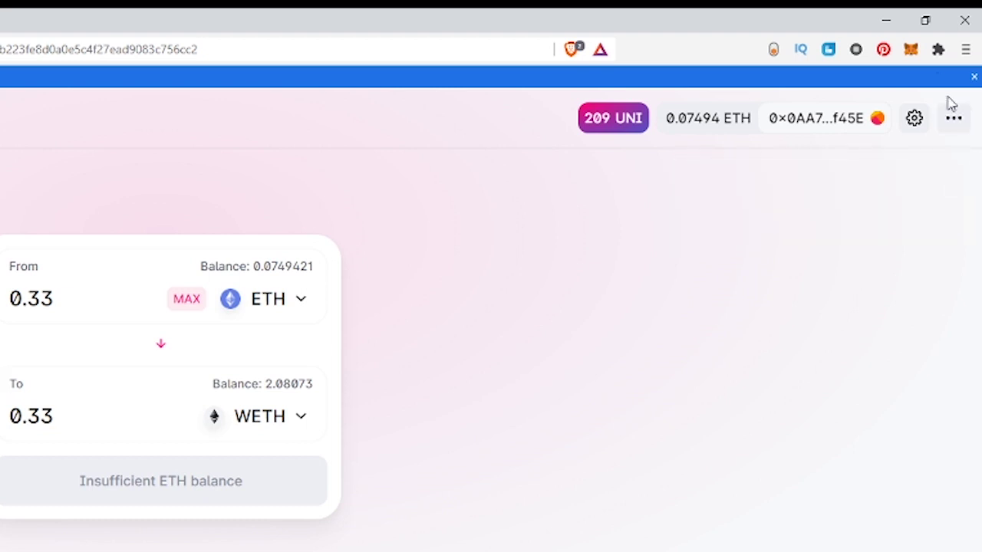
- Examine the ETH balance and the list of token assets in the MetaMask wallet
left_click(910, 50)
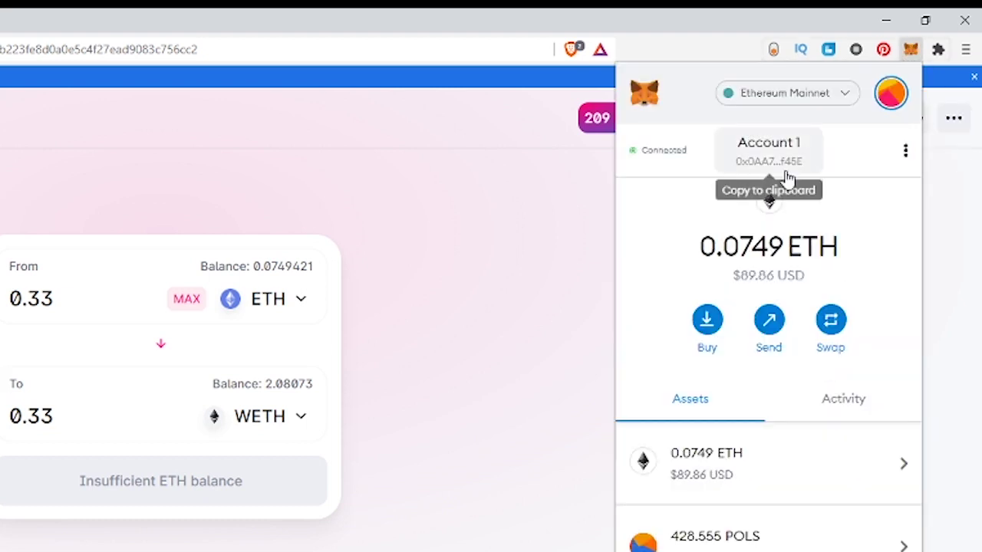
left_click_drag(720, 247, 809, 248)
left_click(739, 255)
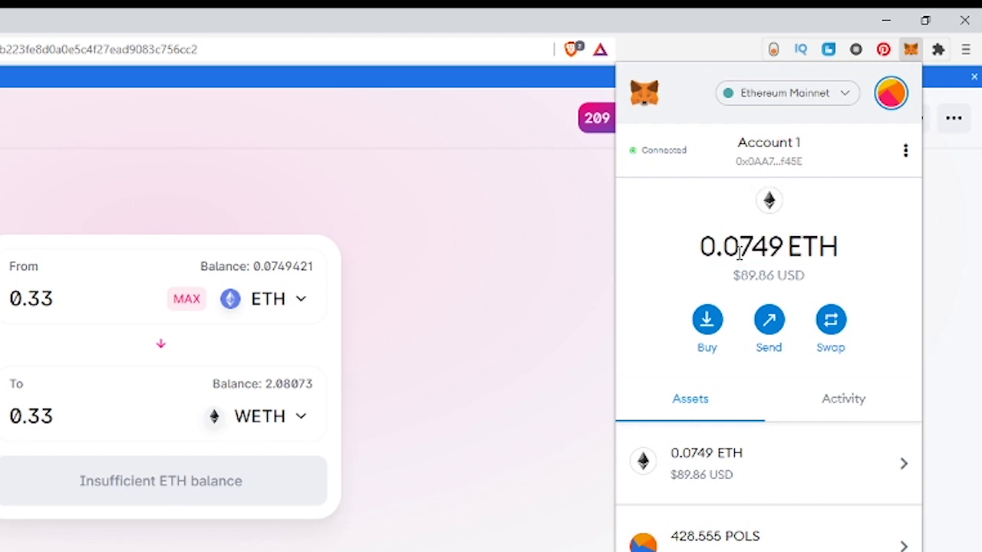
left_click_drag(736, 256, 801, 250)
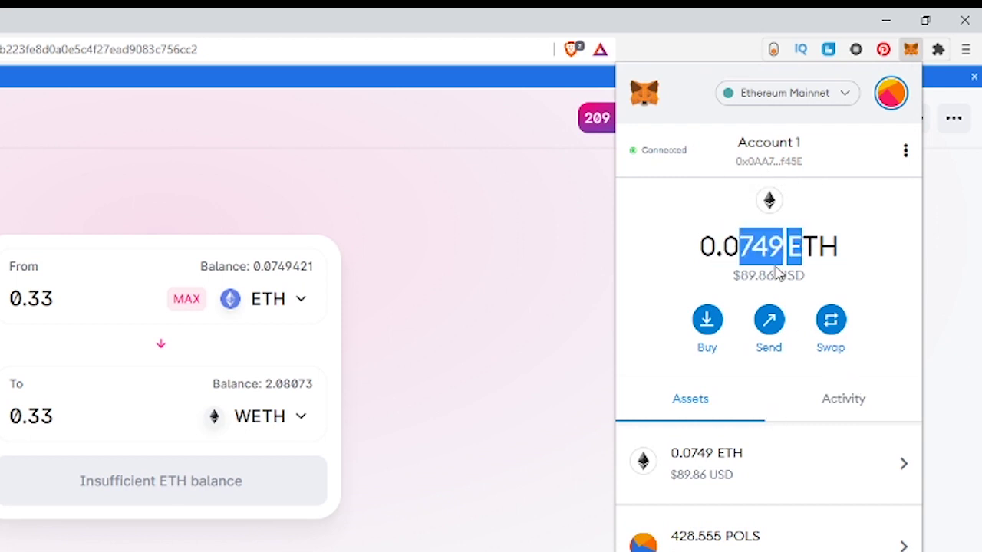
scroll(800, 501, "down", 2)
scroll(830, 414, "down", 2)
scroll(833, 414, "up", 3)
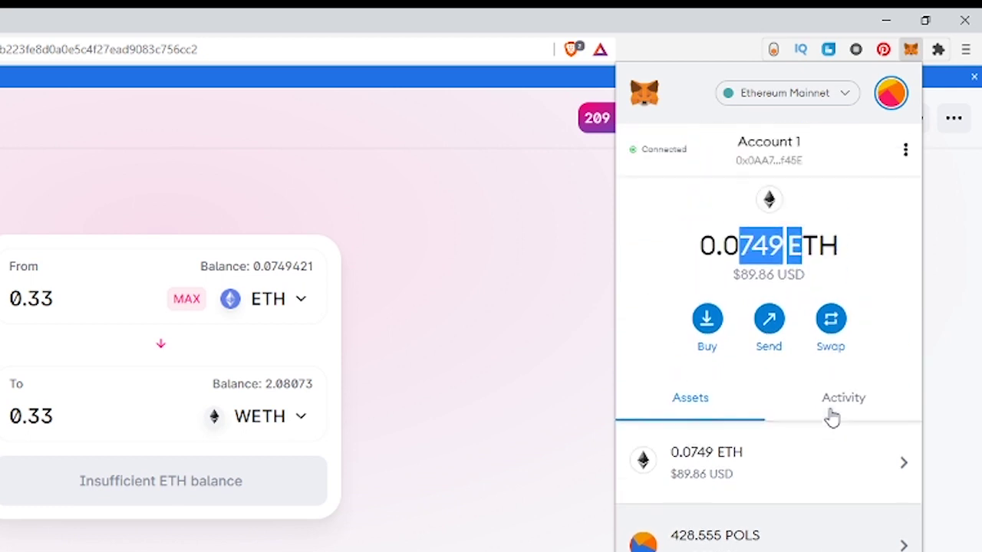
scroll(766, 460, "down", 2)
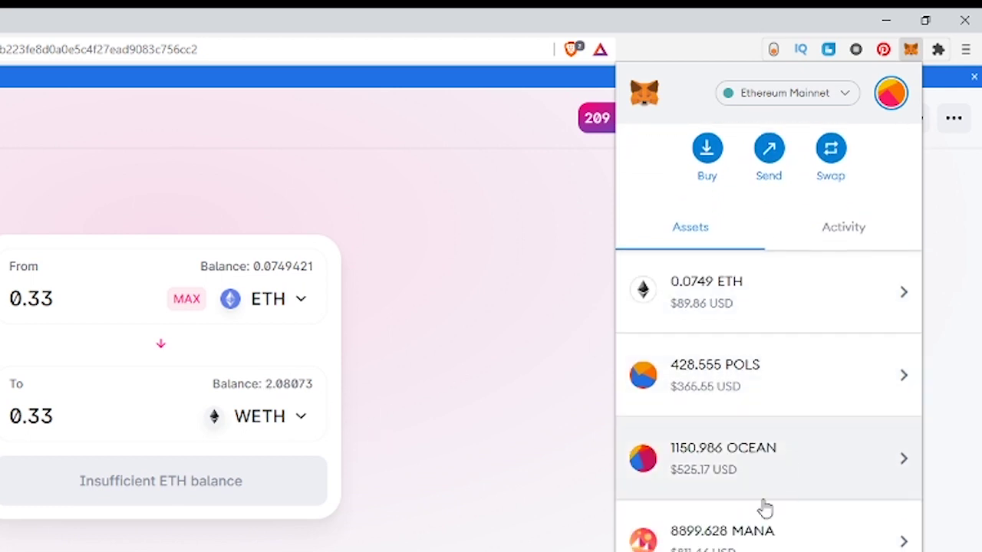
scroll(820, 444, "down", 1)
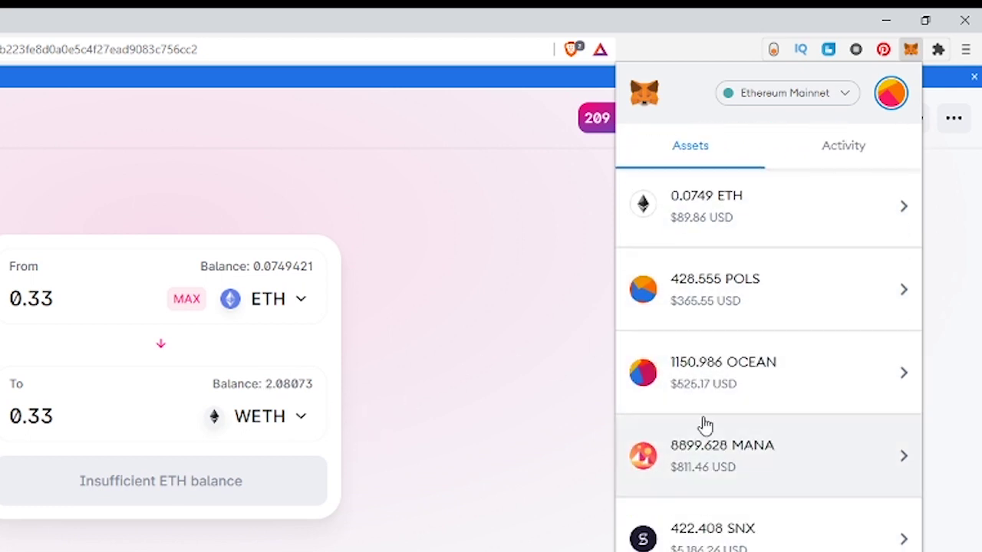
scroll(767, 390, "up", 3)
left_click_drag(699, 246, 851, 264)
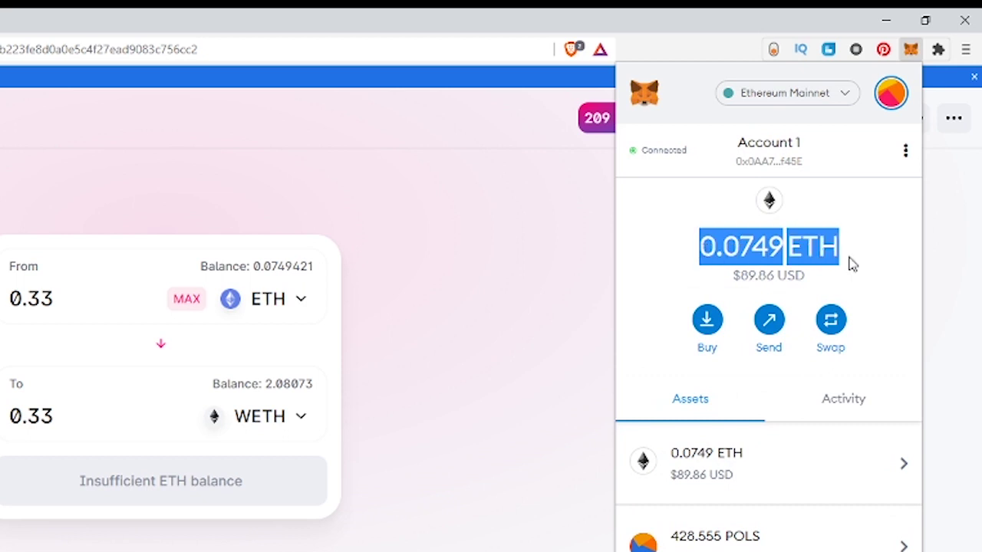
left_click(730, 245)
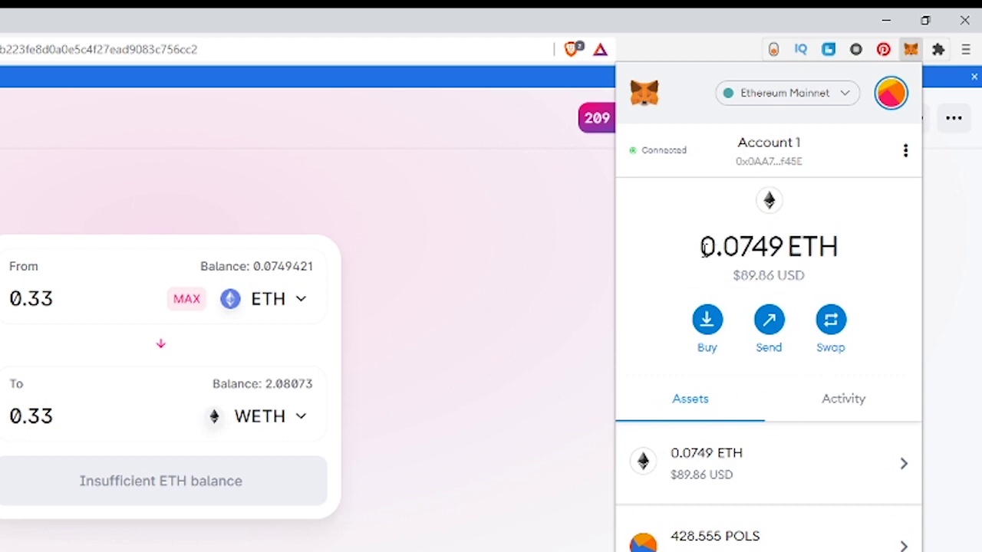
left_click_drag(700, 247, 882, 276)
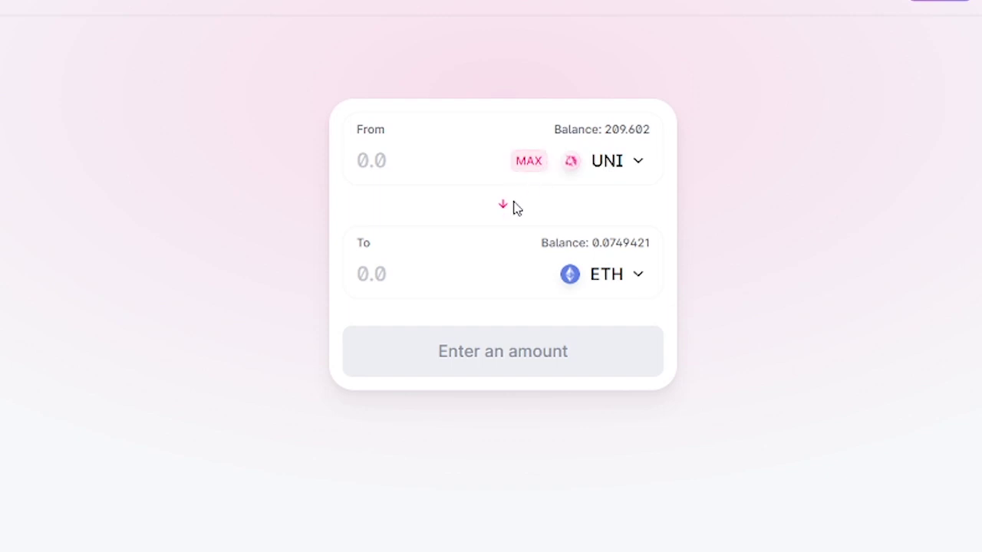
- Set up the swap pair with WETH as the token to pay and UNI as the token to receive
left_click(505, 206)
left_click(625, 167)
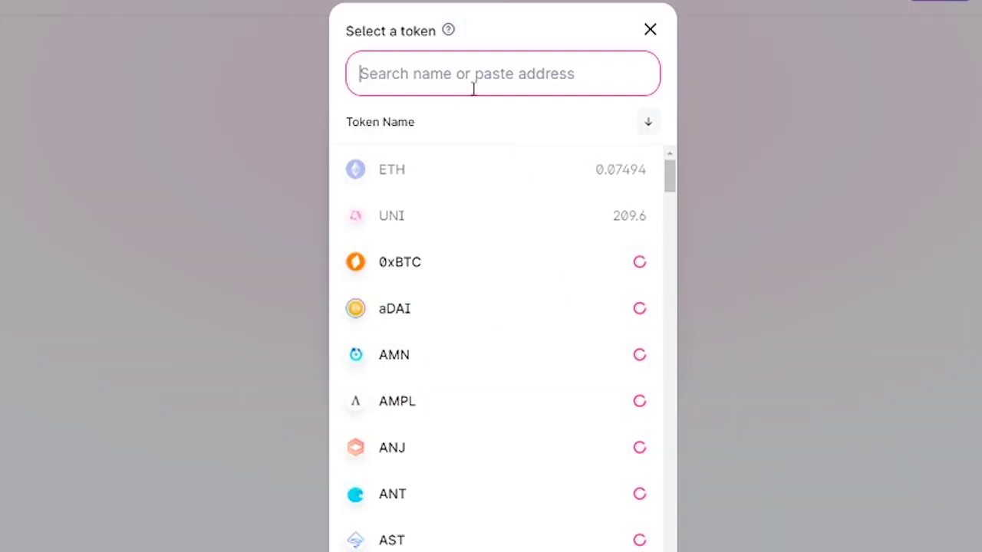
type("we")
left_click(475, 173)
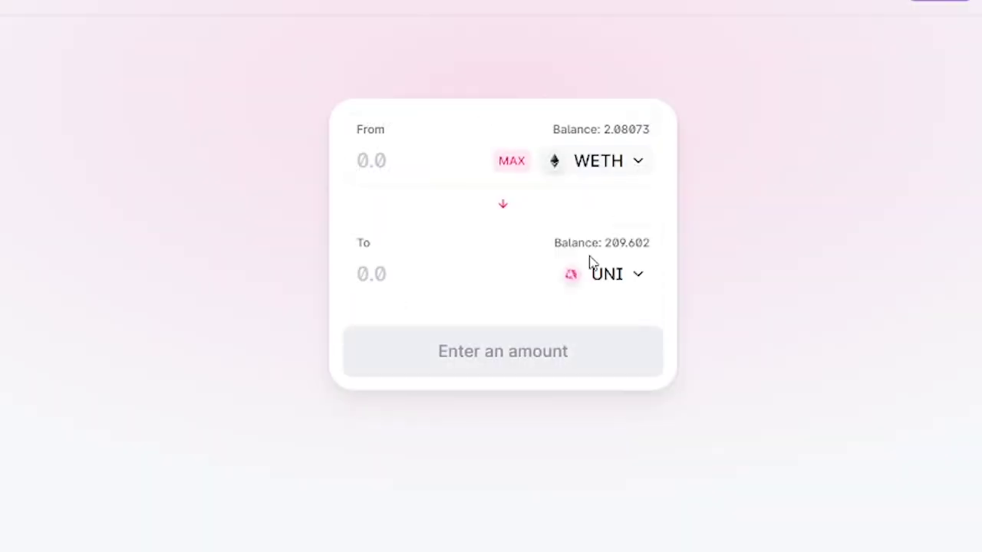
left_click(633, 276)
left_click(862, 281)
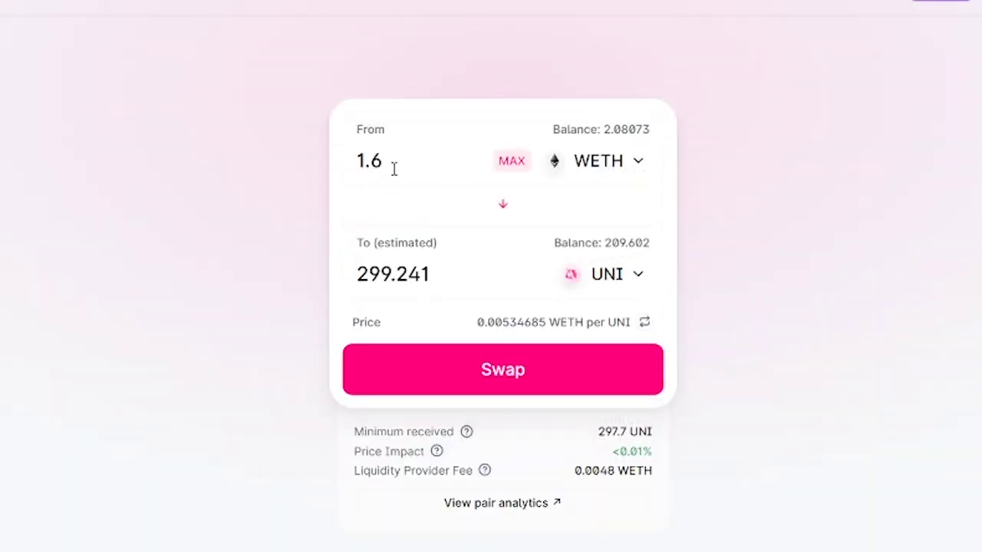
- Set the amount to swap to 1.7 WETH, then submit and confirm the swap for UNI
left_click(393, 168)
key("BackSpace")
type("7")
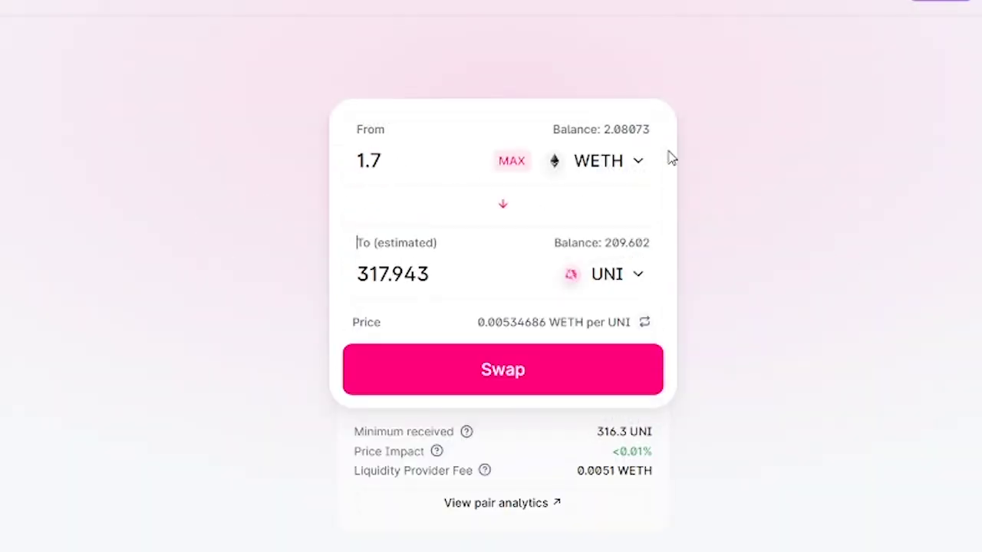
left_click(576, 379)
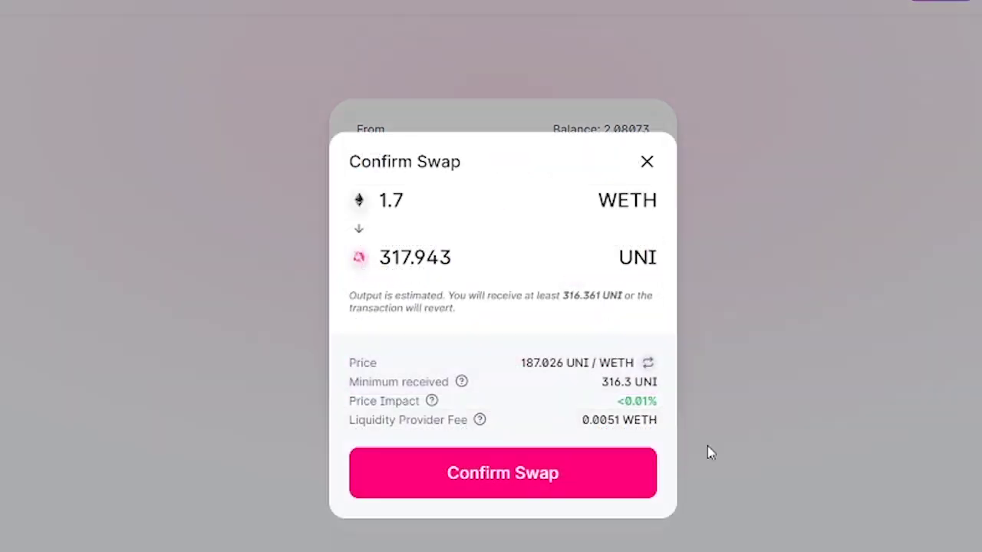
left_click(536, 473)
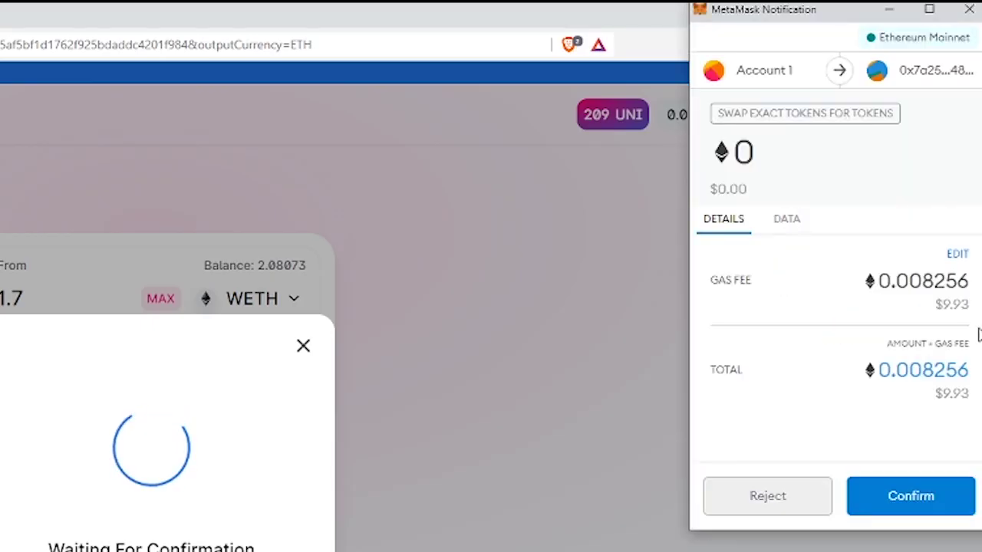
- Choose the Slow gas fee for the WETH swap and confirm the transaction in MetaMask
left_click(956, 254)
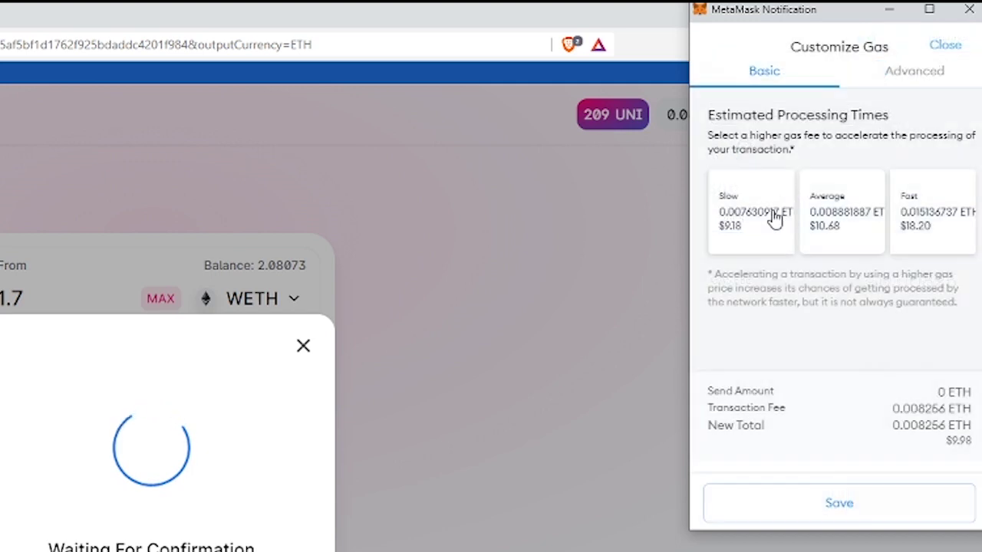
left_click(769, 223)
left_click(867, 511)
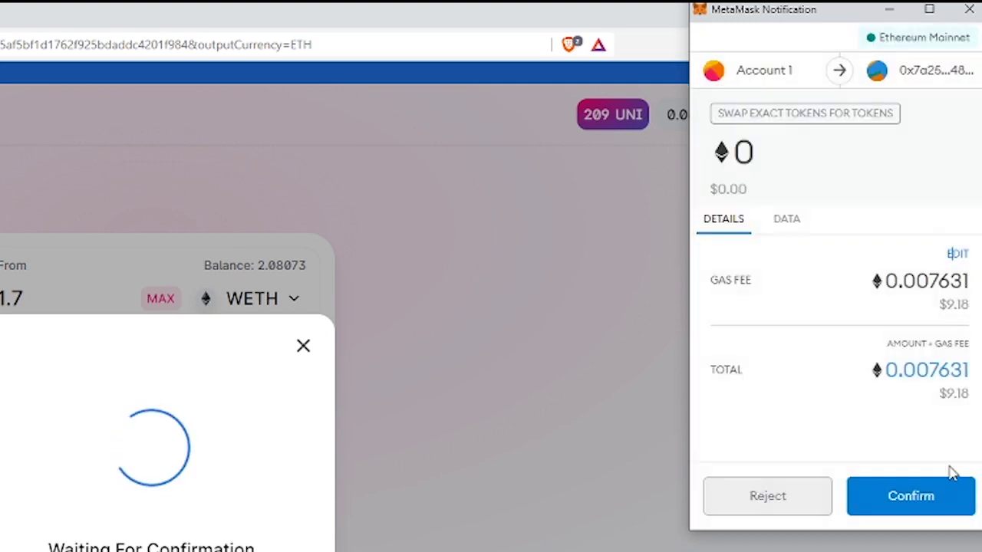
left_click(911, 496)
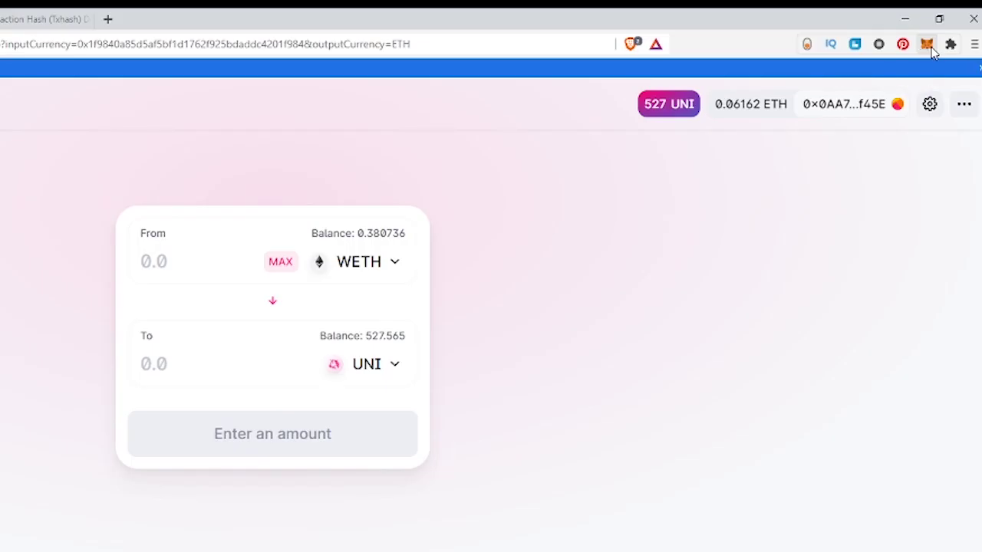
- Examine the list of token assets in the MetaMask wallet and close the wallet
left_click(927, 44)
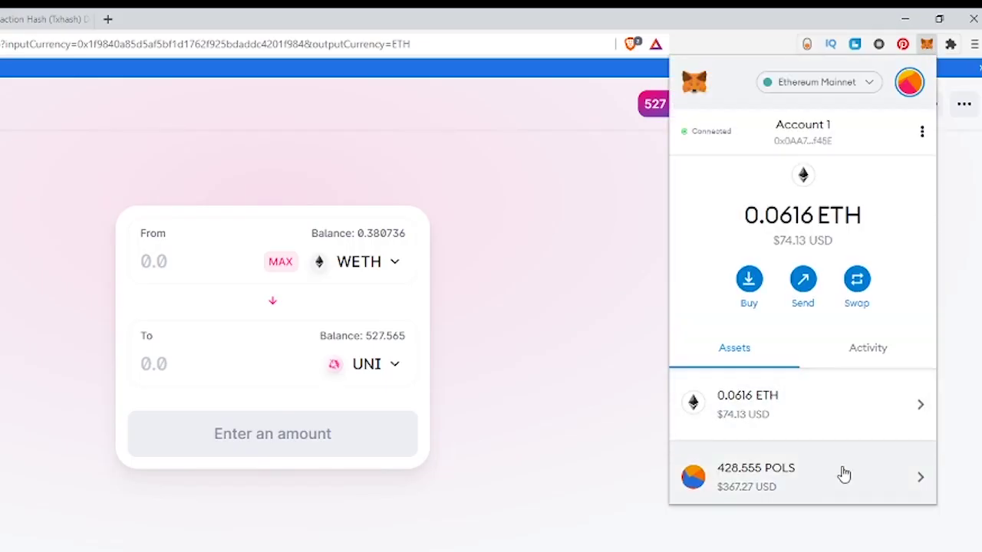
scroll(844, 460, "down", 5)
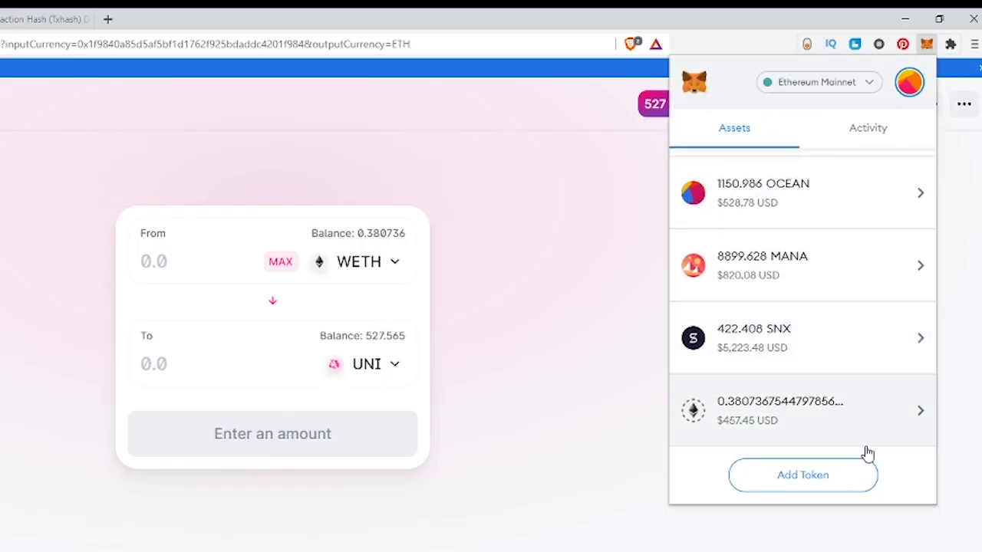
scroll(843, 398, "up", 3)
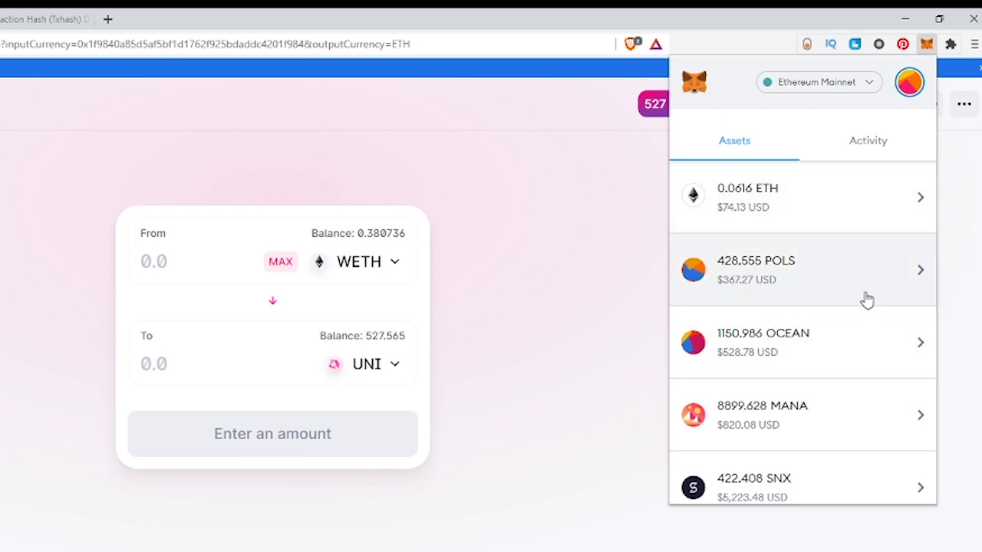
scroll(865, 298, "down", 5)
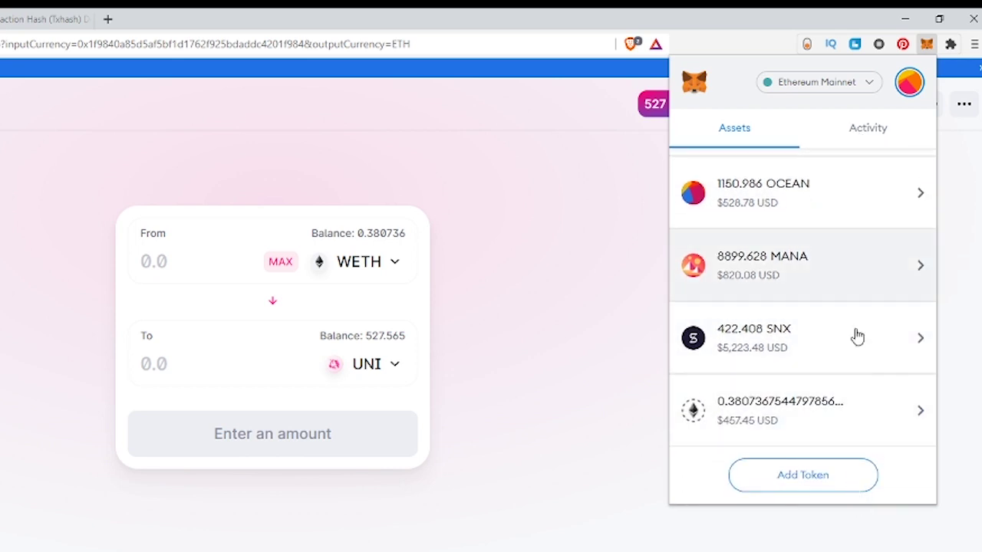
left_click(565, 243)
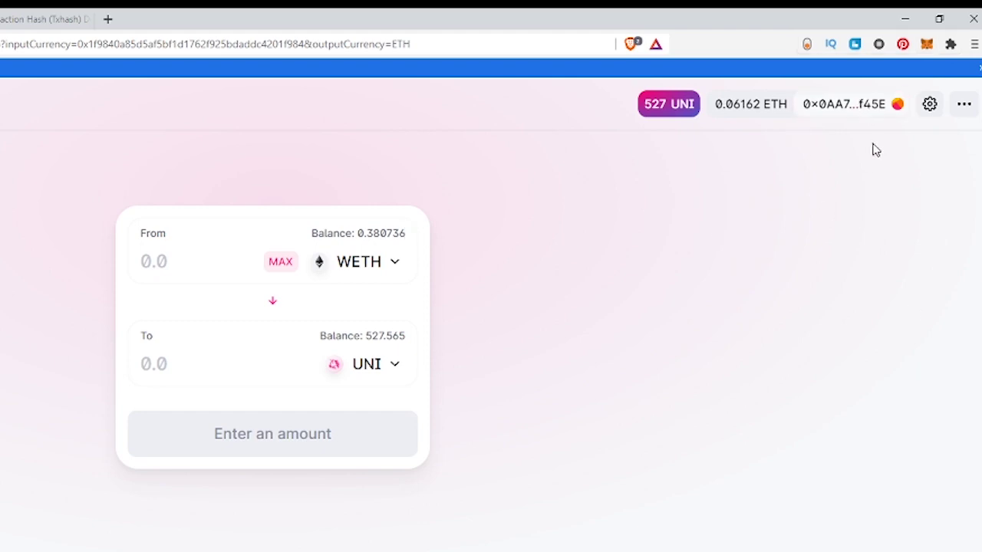
- Open the 1.7 WETH for UNI swap from the account's recent transactions and go to the UNI token page on Etherscan
left_click(851, 115)
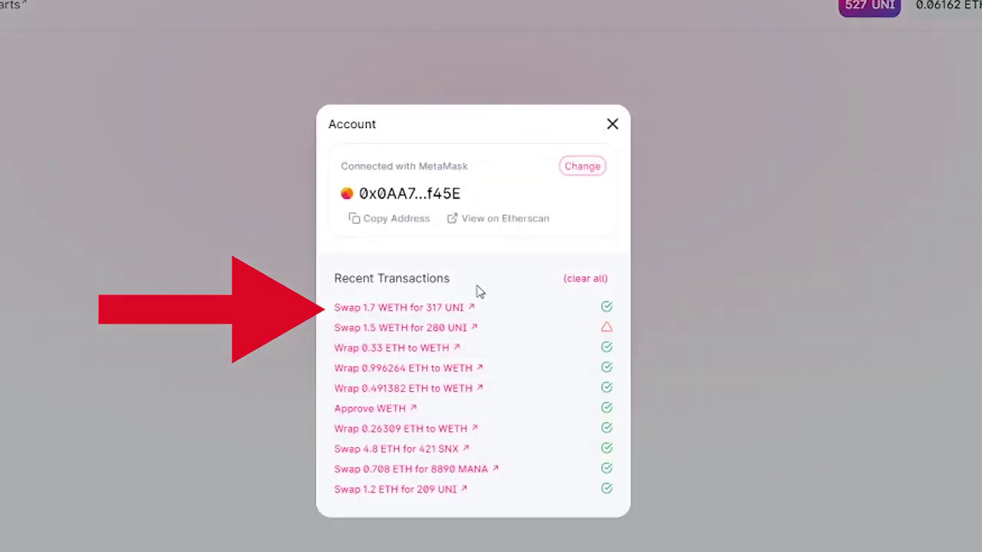
left_click(391, 314)
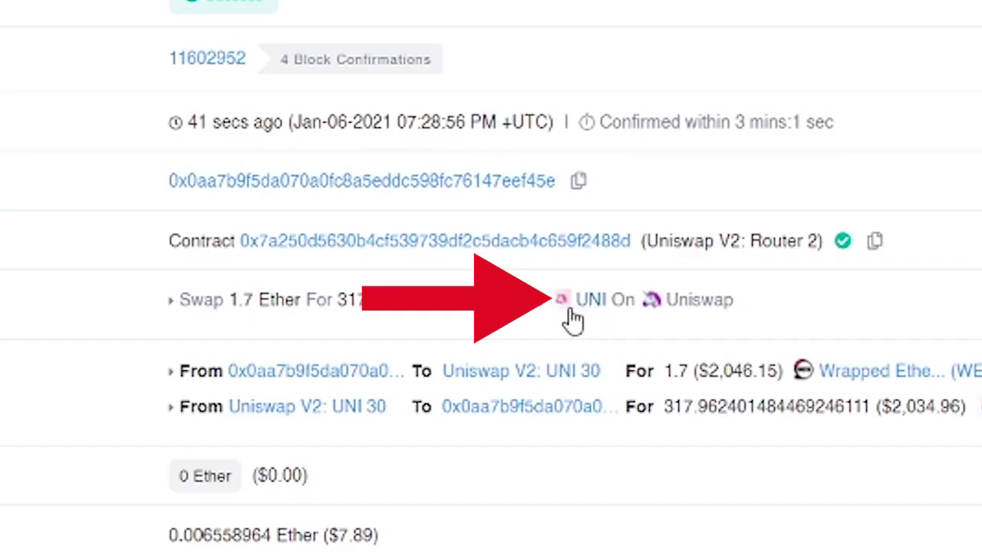
left_click(602, 316)
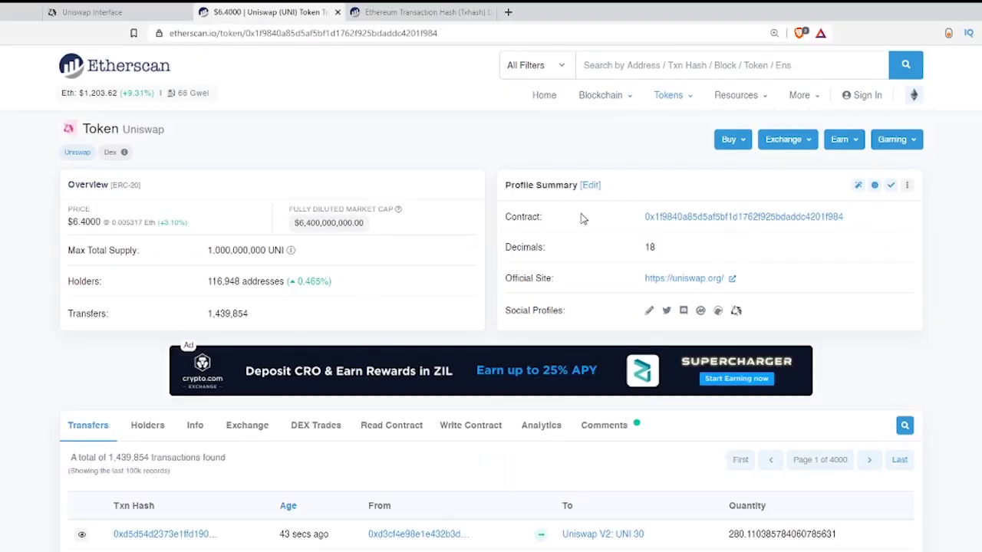
- Copy the UNI token's contract address from its profile summary on Etherscan
left_click_drag(504, 217, 843, 218)
left_click(867, 225)
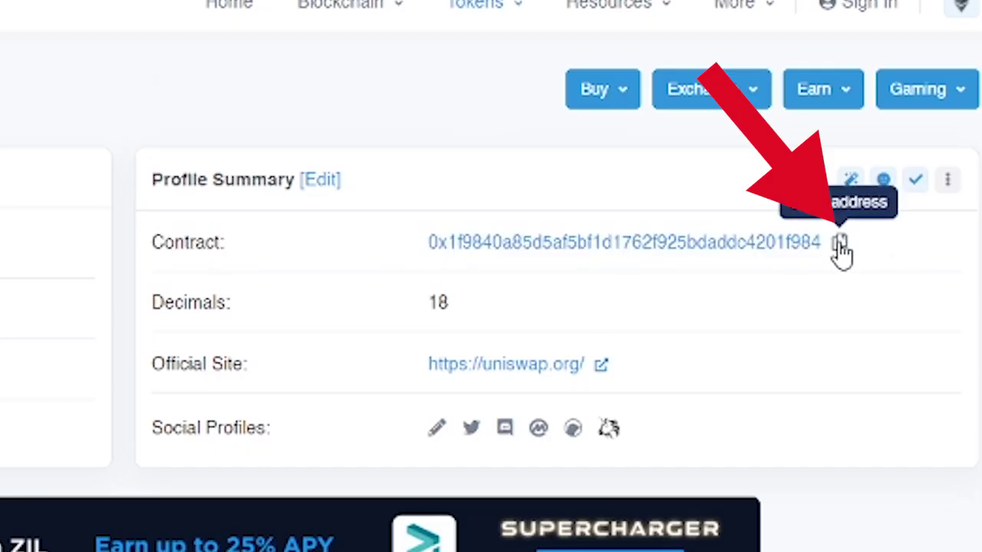
left_click(841, 246)
- Switch back to Uniswap and add UNI to the MetaMask wallet as a custom token using the copied contract address
left_click(87, 9)
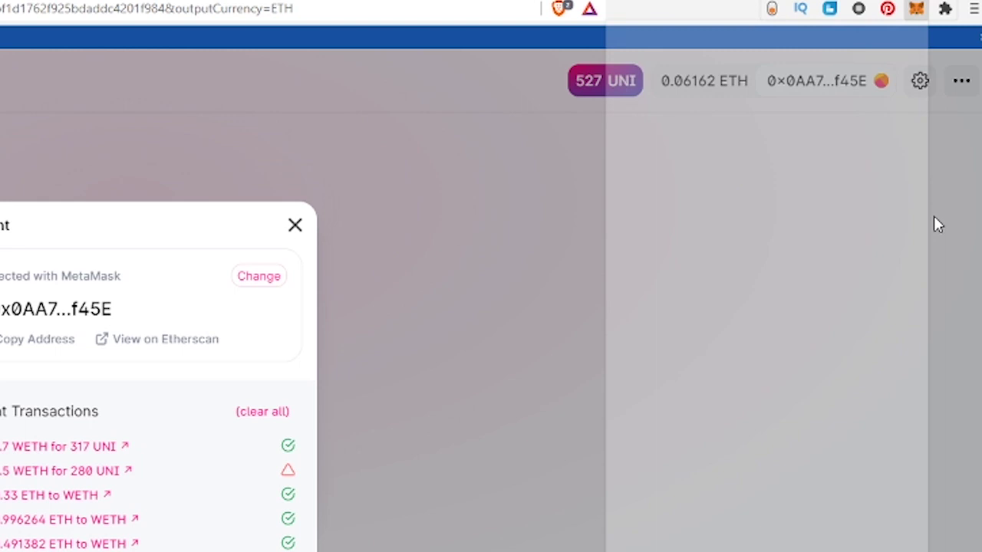
left_click(980, 33)
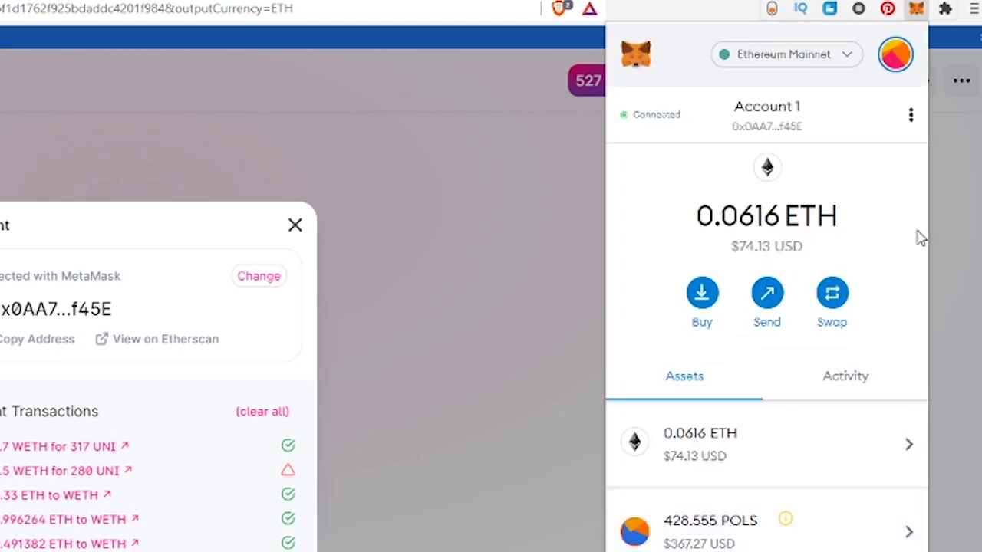
scroll(805, 491, "down", 5)
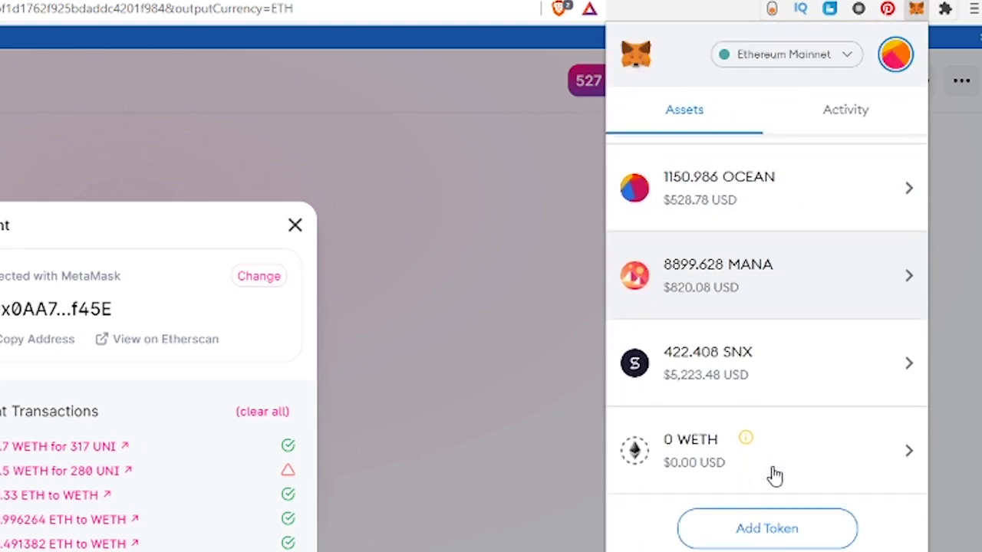
left_click(766, 529)
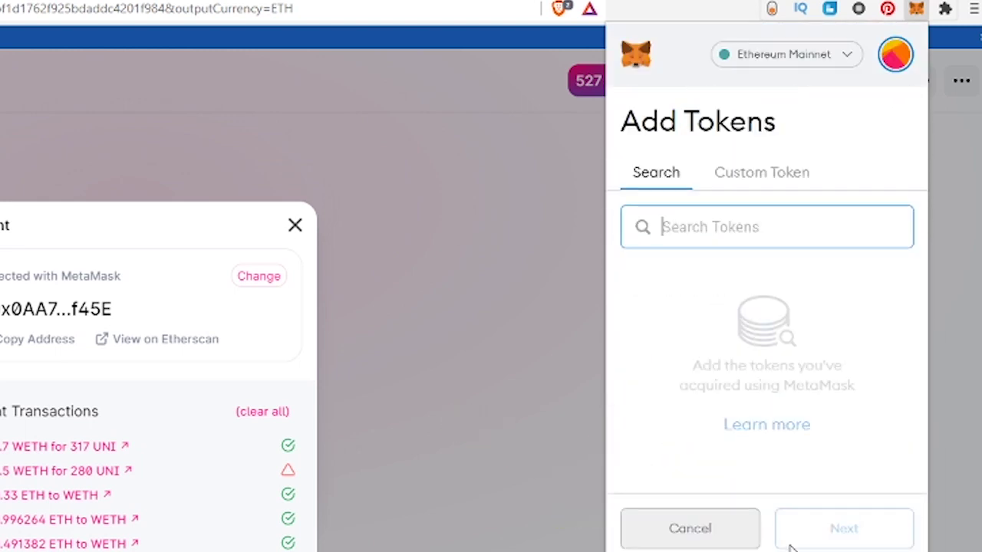
left_click(751, 182)
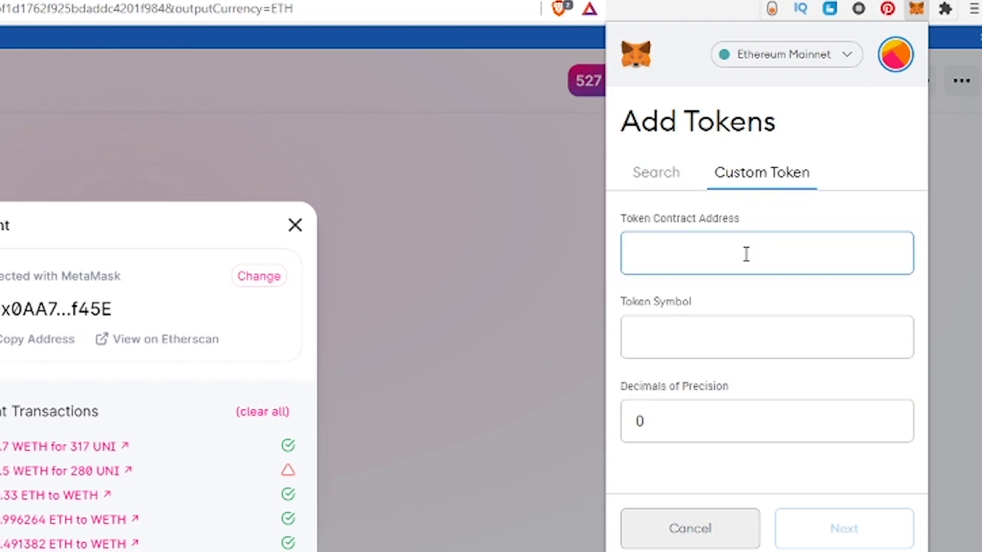
key("ctrl+v")
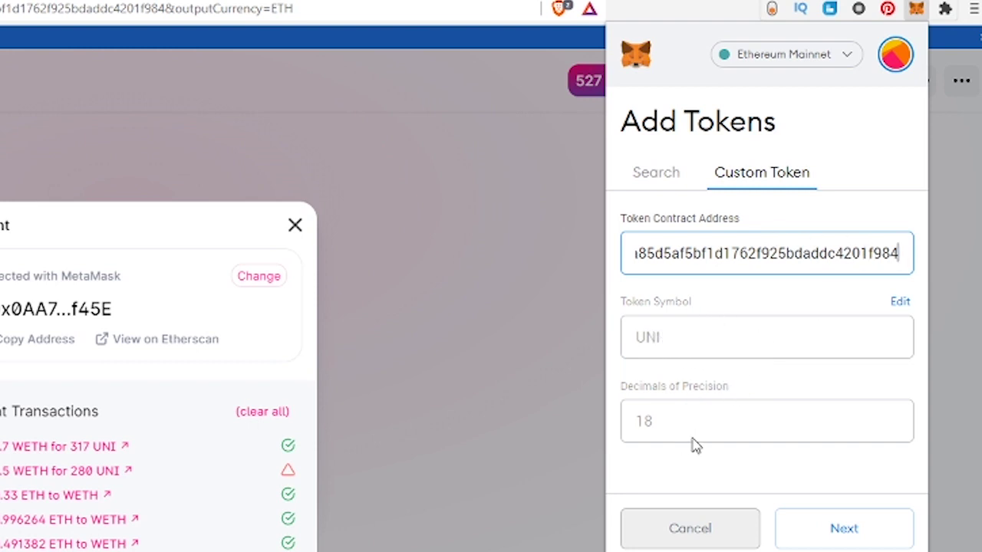
left_click(867, 541)
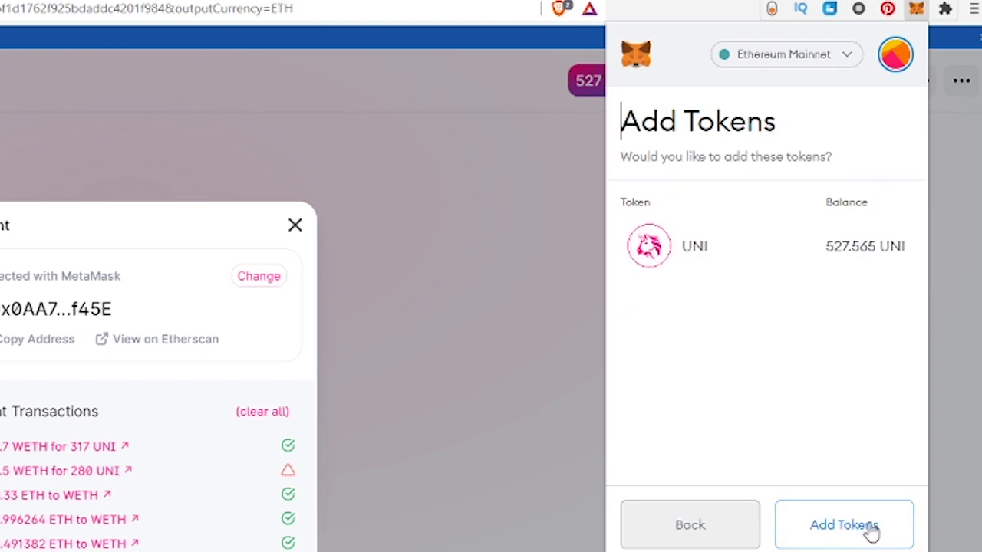
left_click(842, 537)
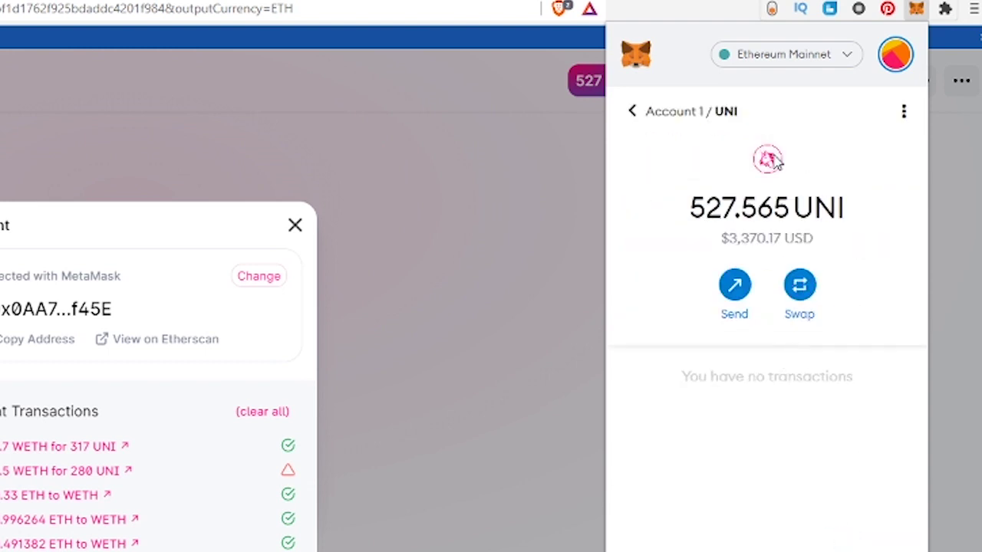
- Return to the MetaMask account overview and examine the UNI and WETH entries in the asset list
left_click(635, 115)
scroll(786, 495, "down", 4)
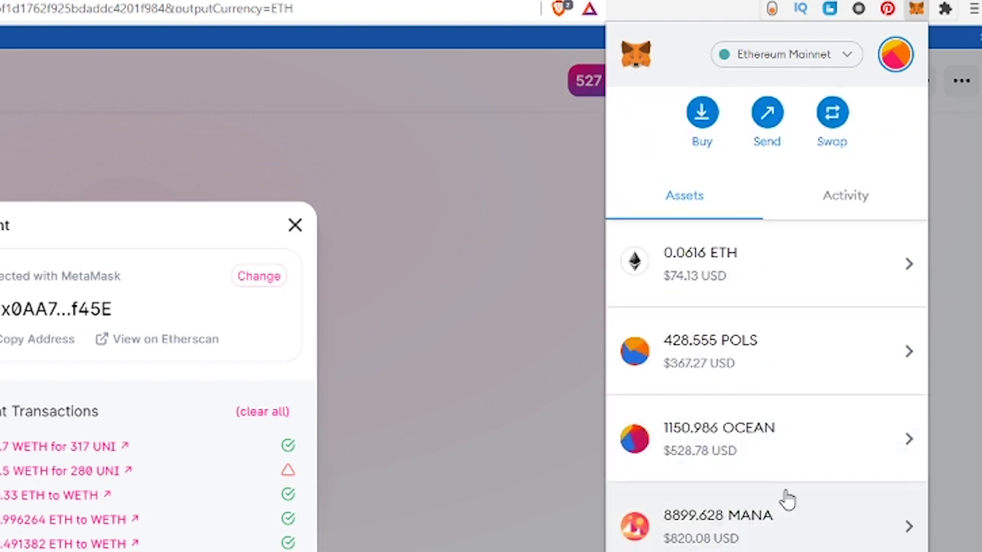
scroll(789, 493, "down", 2)
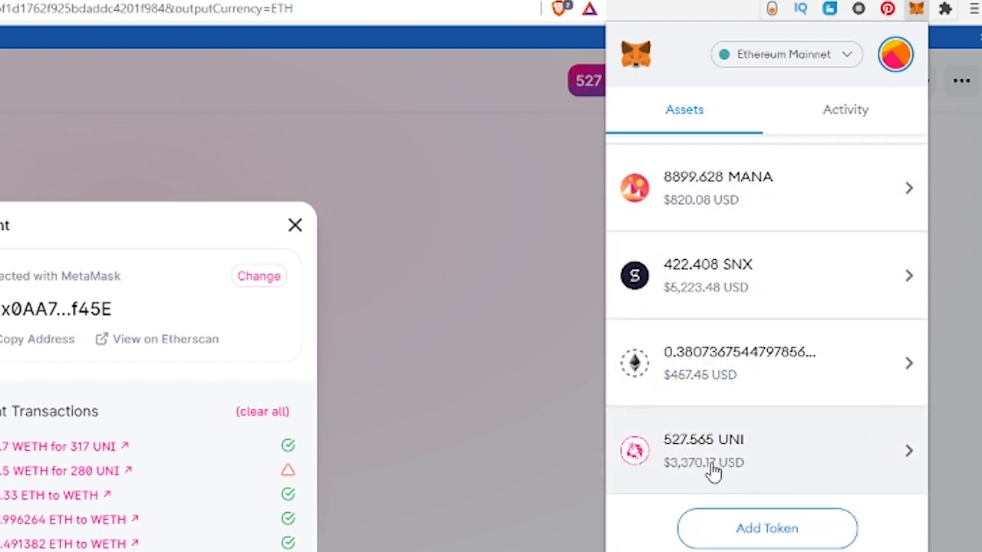
scroll(780, 455, "up", 2)
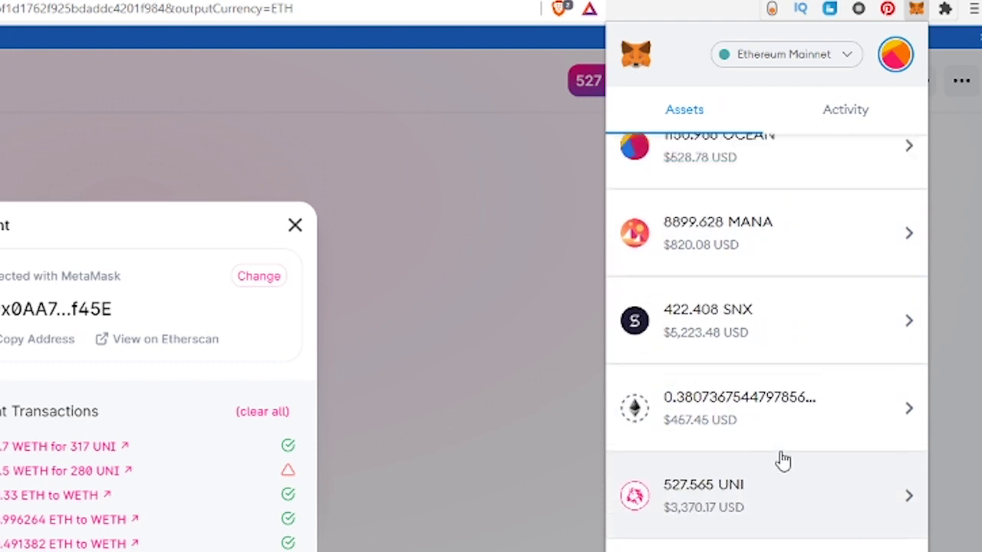
scroll(772, 460, "down", 2)
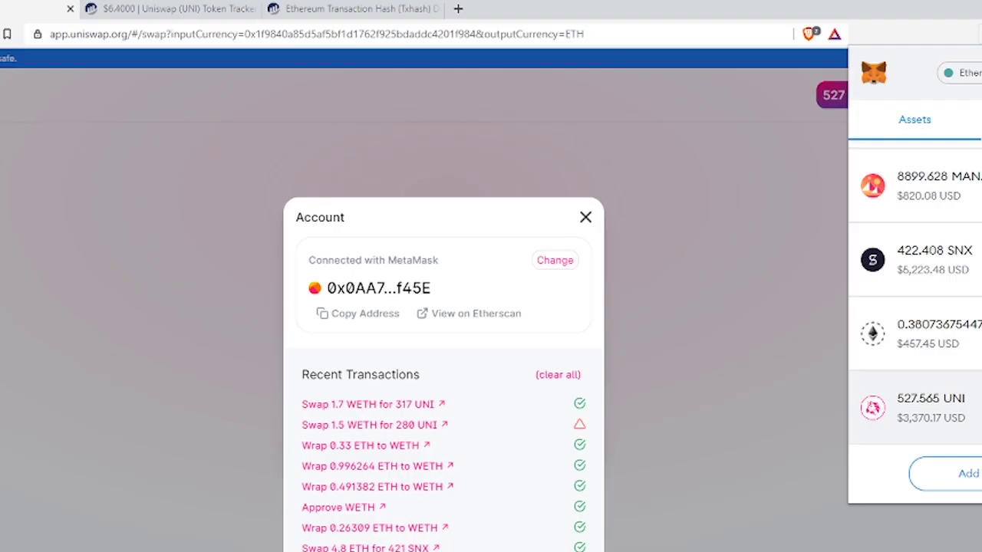
- Close the account details, set up a swap of the maximum UNI balance to WETH and request the UNI spending approval
left_click(585, 218)
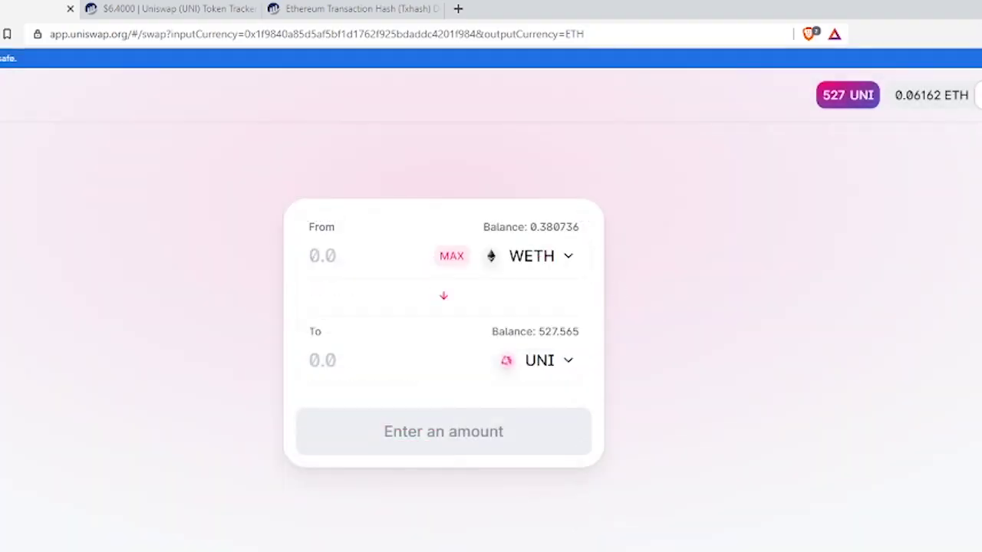
left_click(531, 260)
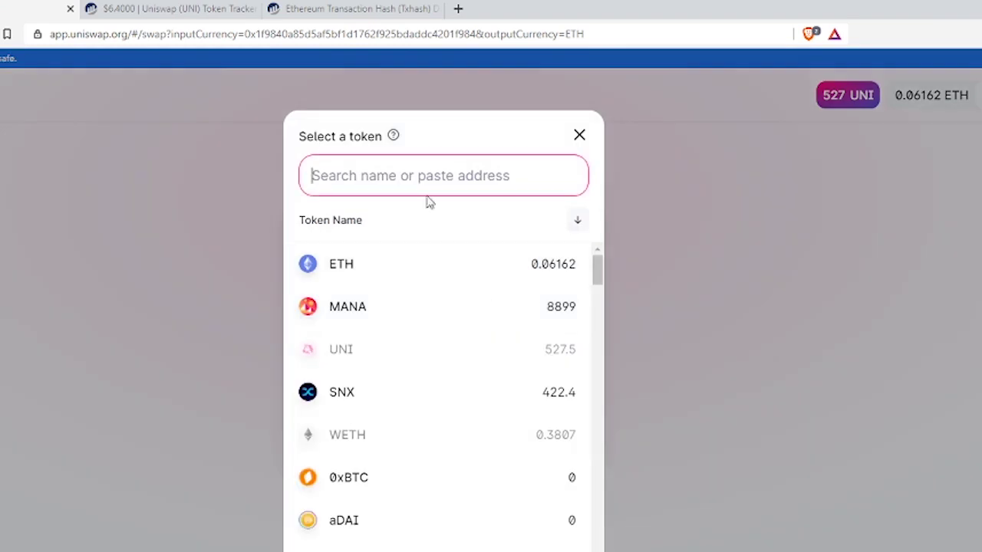
type("uni")
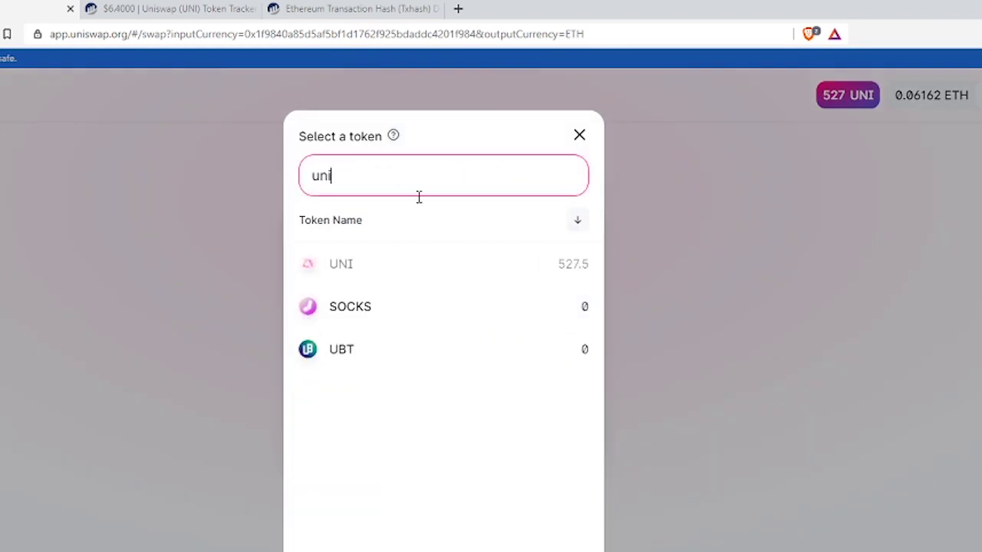
left_click(430, 265)
left_click(467, 256)
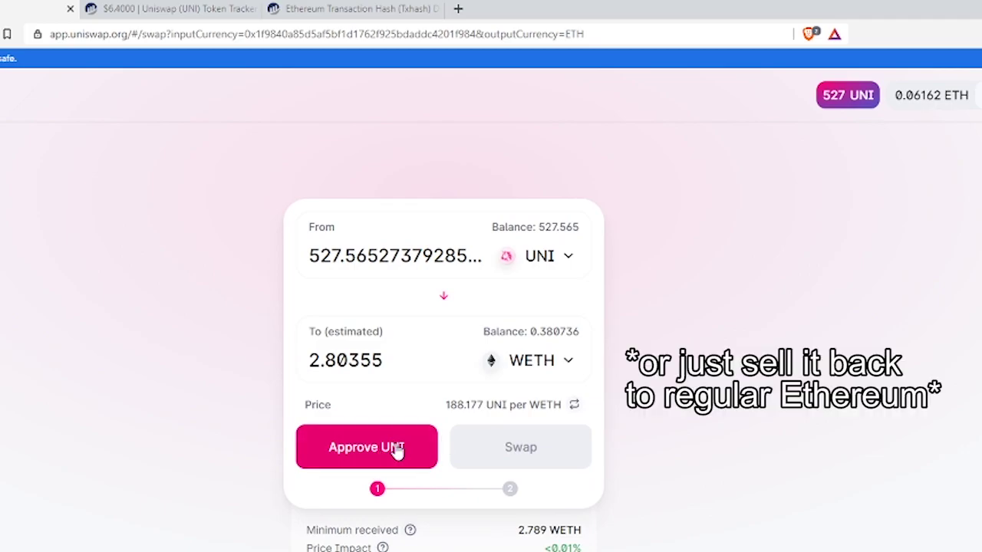
left_click(397, 451)
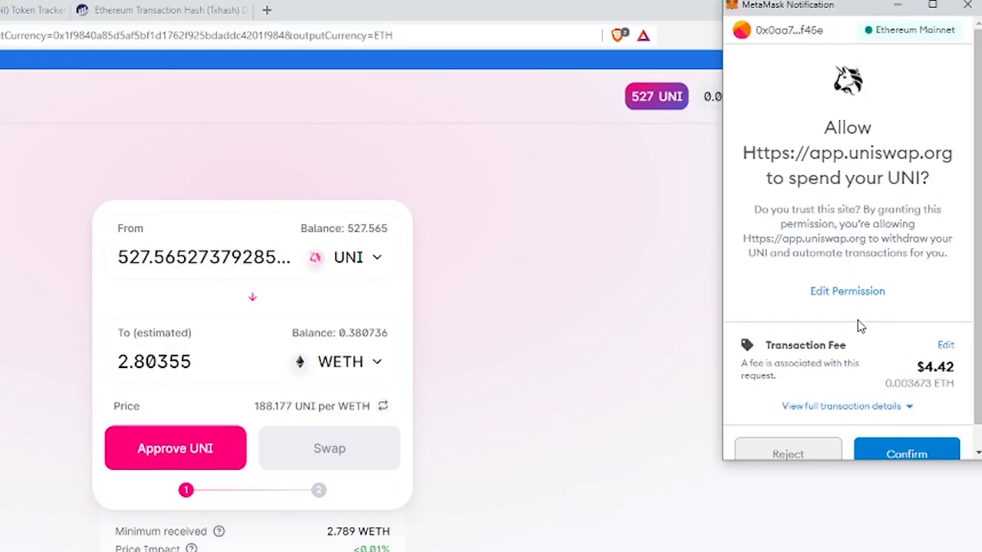
- Reject the UNI spending permission request in MetaMask and close the Etherscan token tracker and transaction pages
scroll(861, 326, "down", 1)
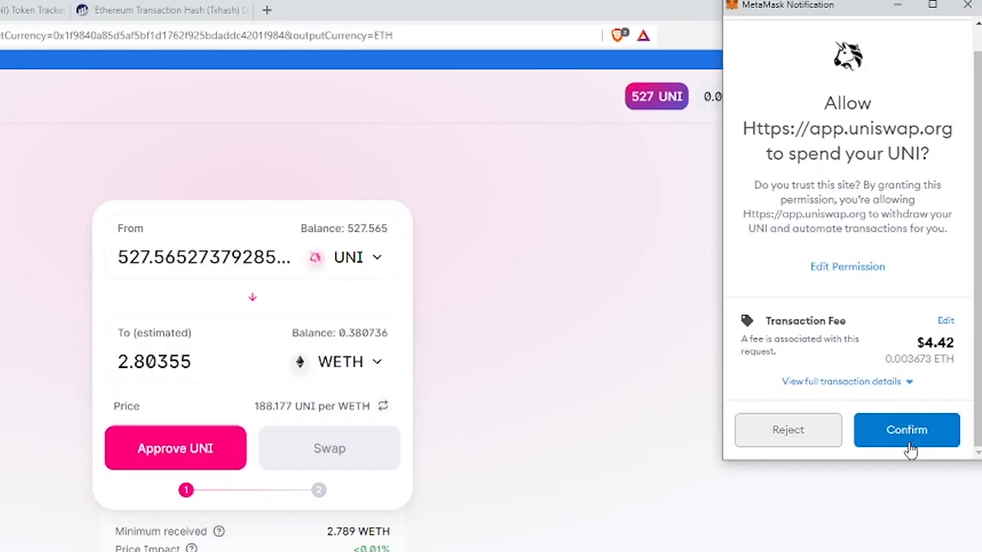
left_click(822, 436)
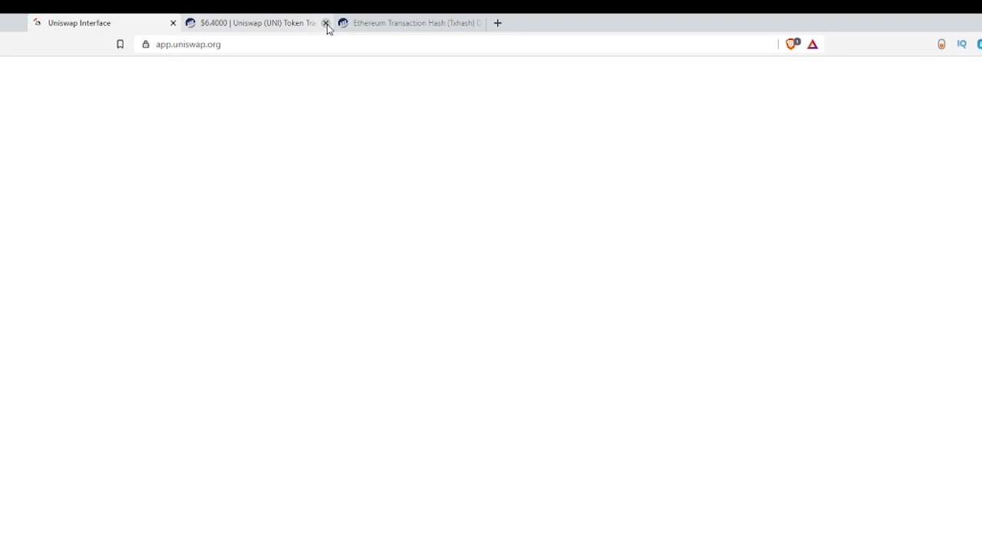
left_click(327, 24)
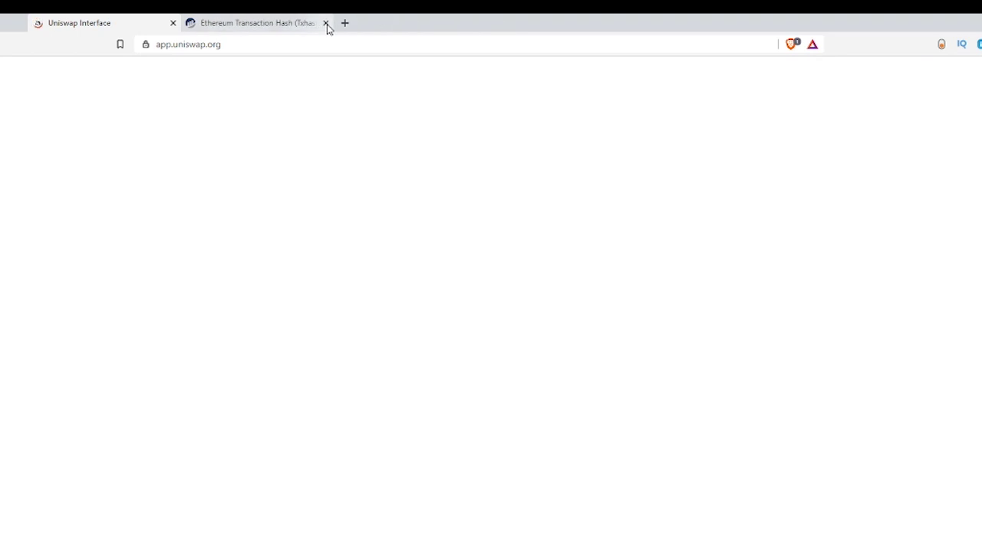
left_click(327, 24)
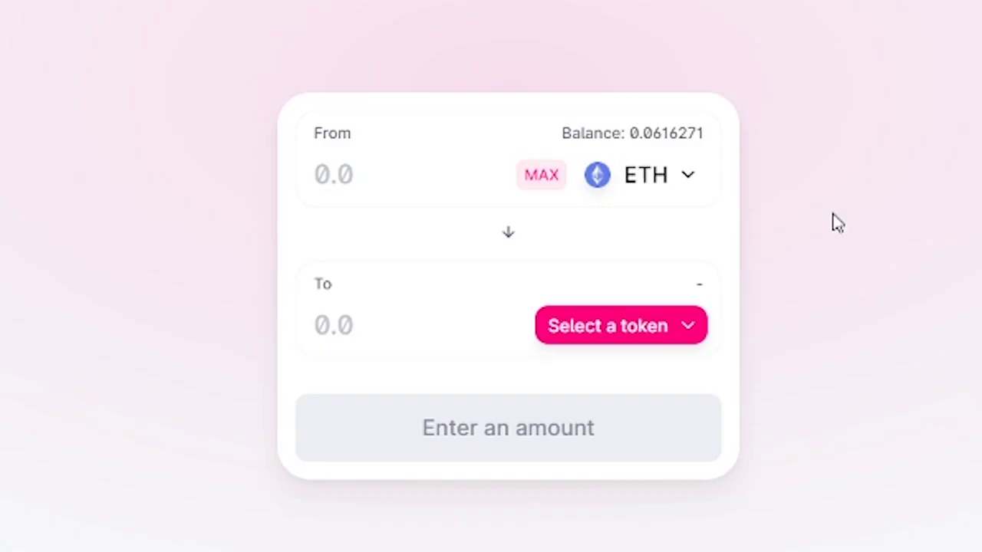
- Examine the ETH balance on the swap form, and view the liquidity, volume and top tokens on the Uniswap Info overview
mouse_move(569, 134)
left_mouse_down()
mouse_move(732, 161)
mouse_move(624, 145)
mouse_move(662, 147)
mouse_move(633, 151)
left_mouse_up()
left_click(713, 134)
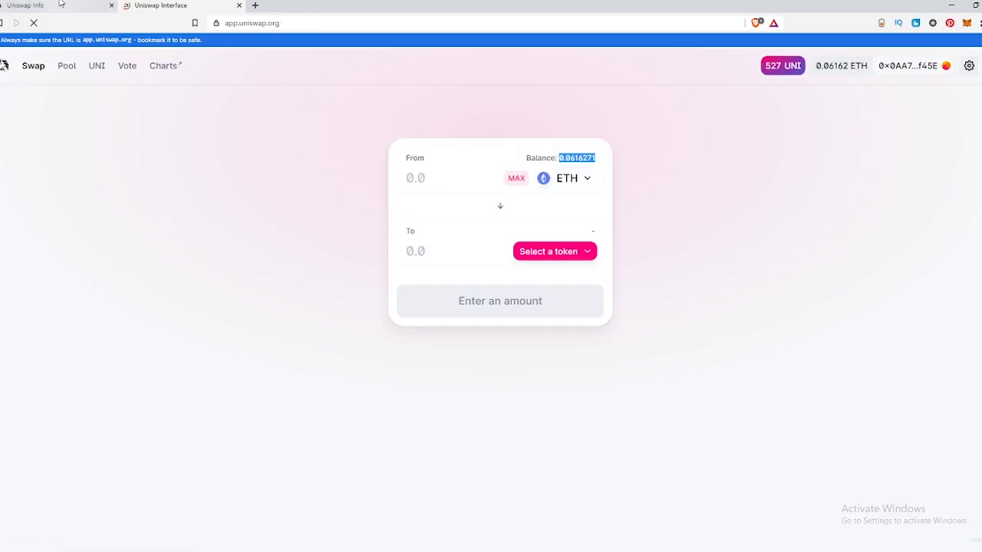
left_click(157, 5)
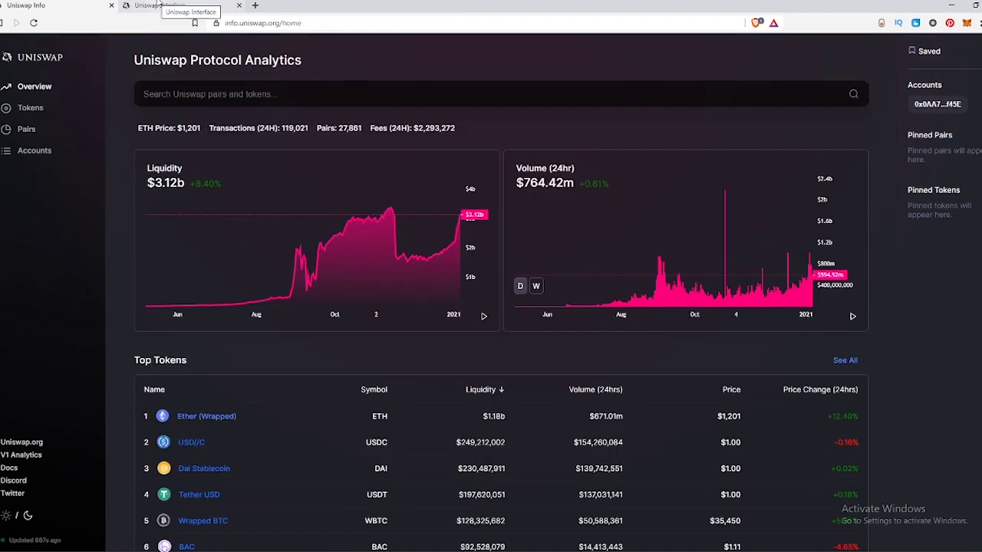
scroll(491, 306, "down", 1)
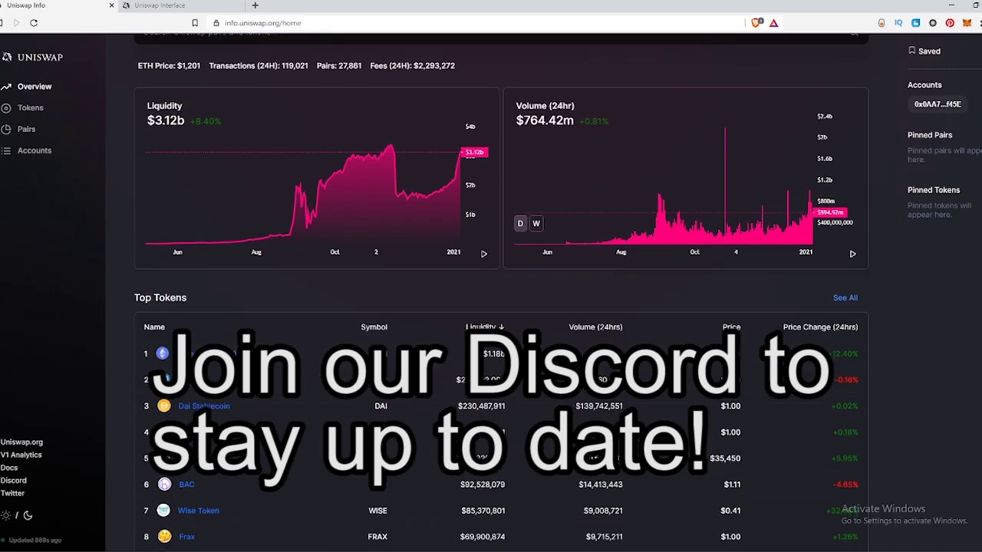